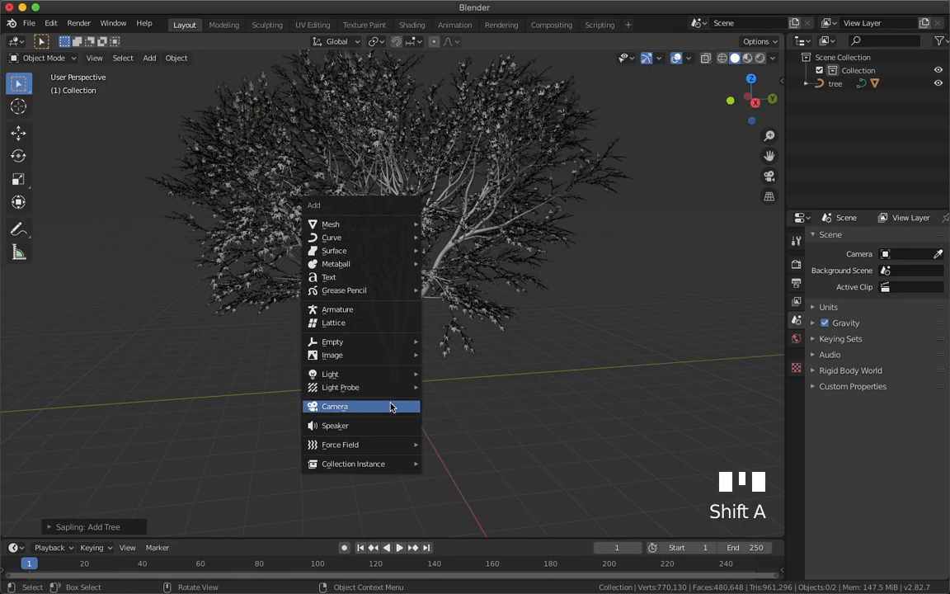
# - Add a camera rotated 90° on X and Z, move it about 45.6 m along X from the tree, and look through it
pyautogui.hotkey('alt', 'r')
pyautogui.write('zrz90')
pyautogui.press('Return')
pyautogui.write('ry90')
pyautogui.press('Return')
pyautogui.write('gx2')
pyautogui.press('Return')
pyautogui.press('KP_0')
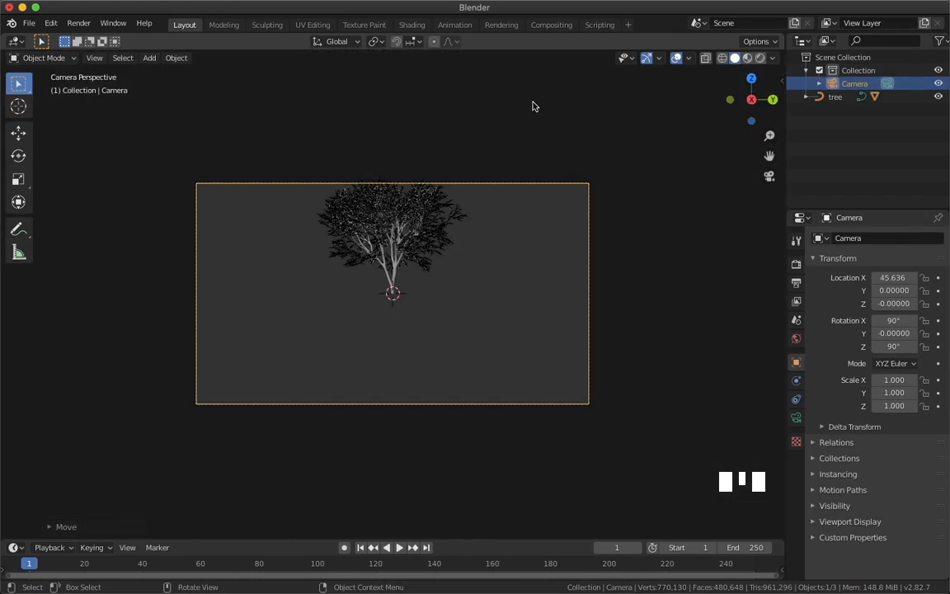
# - Make the camera orthographic and increase its orthographic scale to show more of the tree
pyautogui.click(796, 418)
pyautogui.click(892, 281)
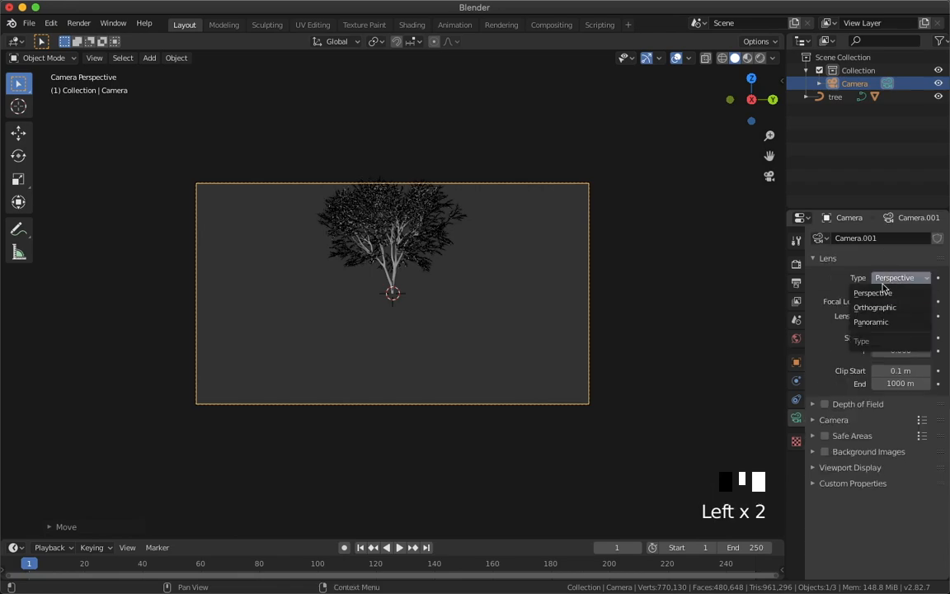
pyautogui.click(905, 297)
pyautogui.keyDown('shift'); pyautogui.moveTo(902, 307); pyautogui.dragTo(894, 300); pyautogui.keyUp('shift')
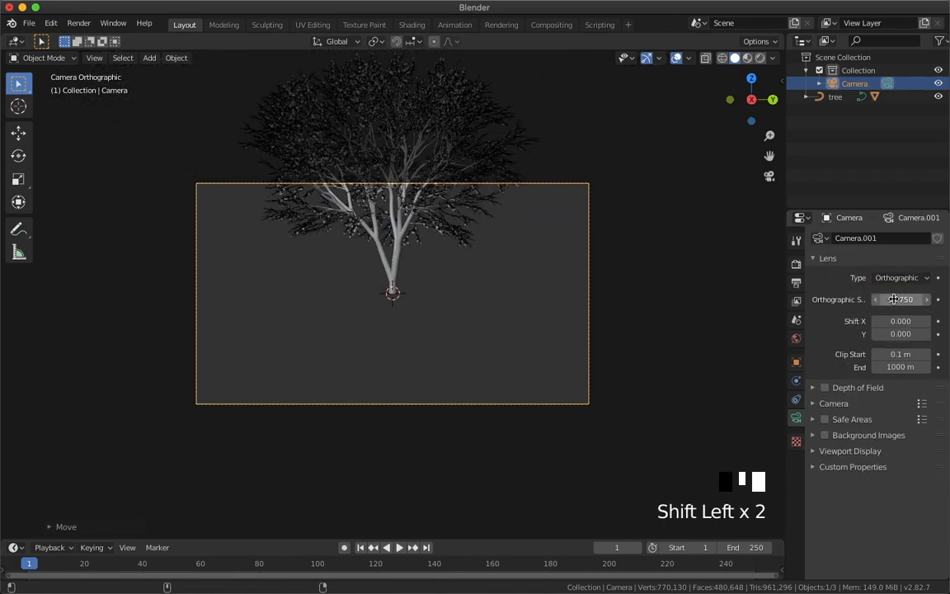
# - Set the render resolution to 2040 × 2040 px
pyautogui.click(797, 263)
pyautogui.click(797, 283)
pyautogui.click(904, 254)
pyautogui.write('2040')
pyautogui.press('Return')
pyautogui.click(843, 274)
pyautogui.click(912, 268)
pyautogui.write('2040')
pyautogui.press('Return')
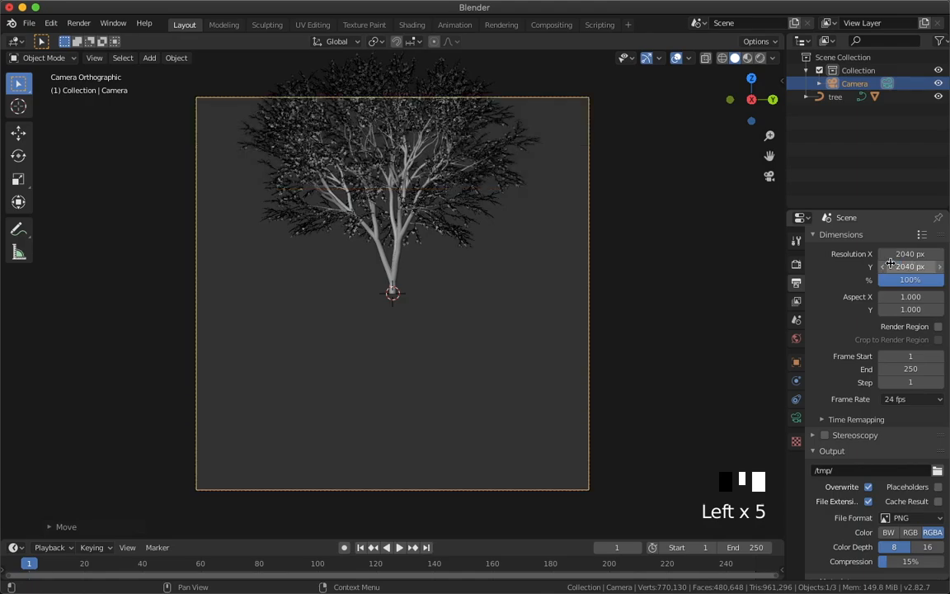
# - Set the camera's orthographic scale to about 13.23 and shift it along Y and Z until the whole tree is framed
pyautogui.click(796, 419)
pyautogui.press('g')
pyautogui.press('z')
pyautogui.click(579, 200)
pyautogui.keyDown('shift'); pyautogui.moveTo(900, 300); pyautogui.dragTo(825, 300); pyautogui.keyUp('shift')
pyautogui.press('g')
pyautogui.press('y')
pyautogui.click(592, 346)
pyautogui.press('g')
pyautogui.press('z')
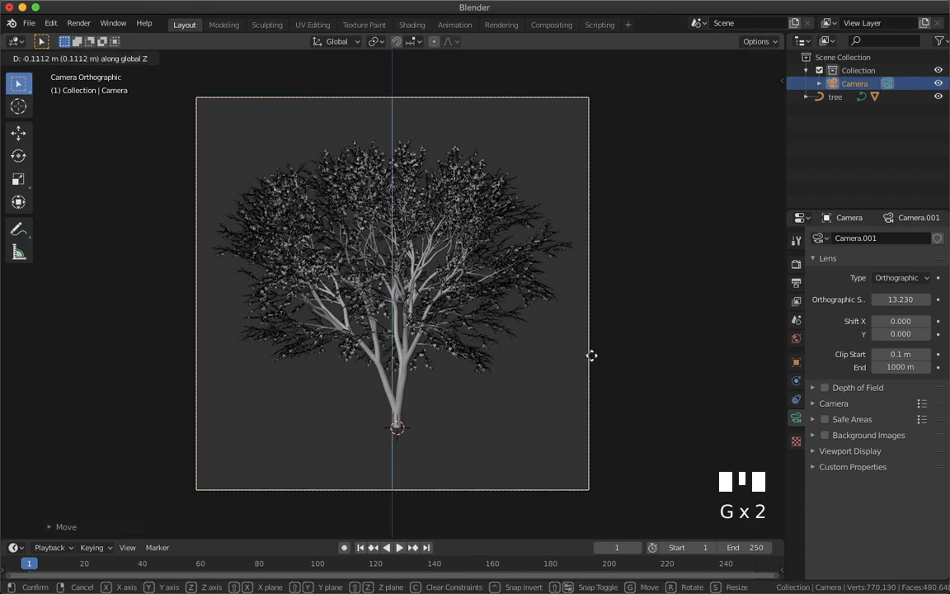
pyautogui.click(600, 283)
# - Tighten the orthographic scale to 11.69 and move the camera along Z so the trunk's base sits on the frame's lower edge
pyautogui.keyDown('shift'); pyautogui.moveTo(264, 376); pyautogui.dragTo(269, 349, button='middle'); pyautogui.keyUp('shift')
pyautogui.scroll(1, 269, 349)
pyautogui.scroll(-1, 269, 350)
pyautogui.keyDown('shift'); pyautogui.moveTo(900, 299); pyautogui.dragTo(829, 299); pyautogui.keyUp('shift')
pyautogui.press('g')
pyautogui.press('z')
pyautogui.click(682, 433)
pyautogui.click(664, 424)
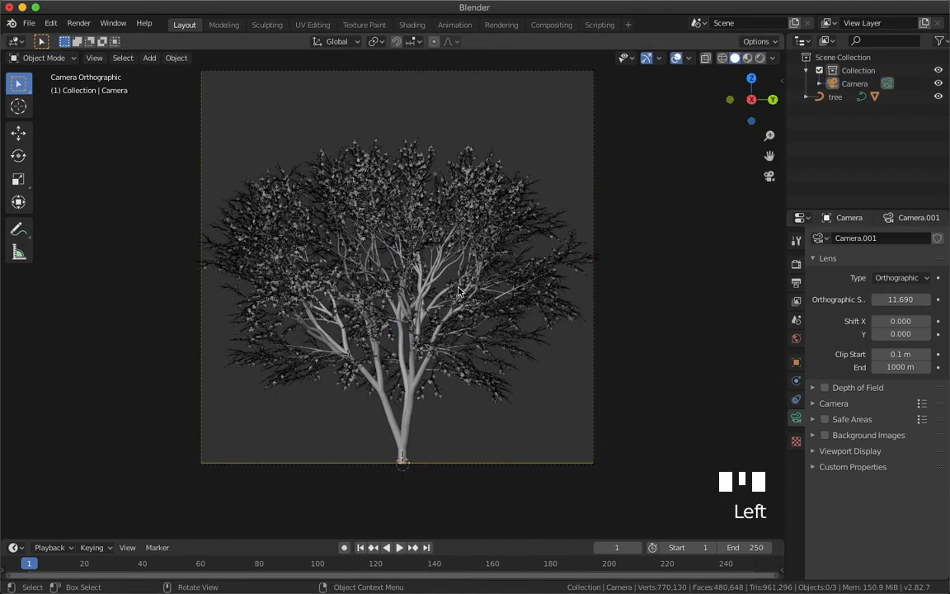
# - Set the world background color to black
pyautogui.click(795, 338)
pyautogui.click(905, 325)
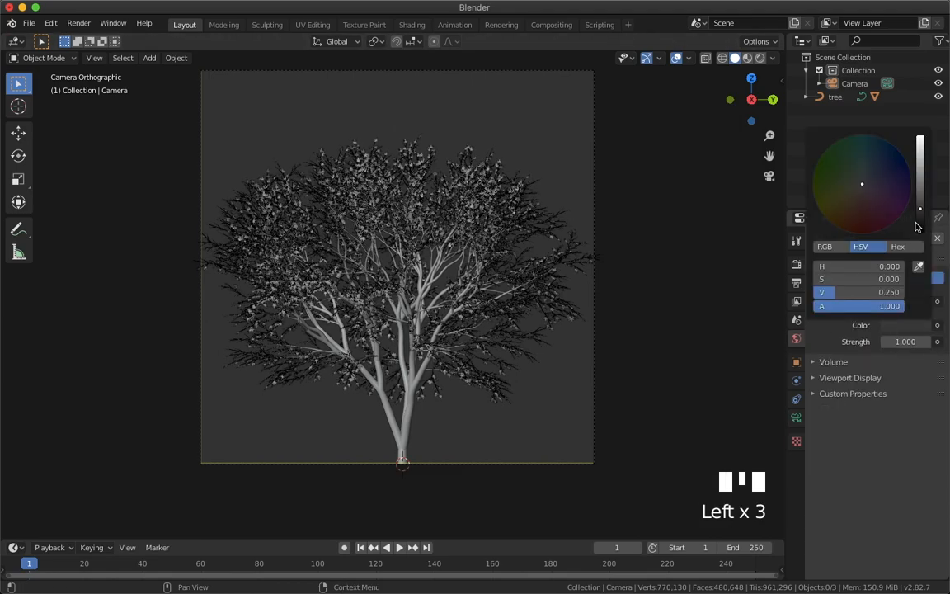
pyautogui.moveTo(920, 227); pyautogui.dragTo(920, 232)
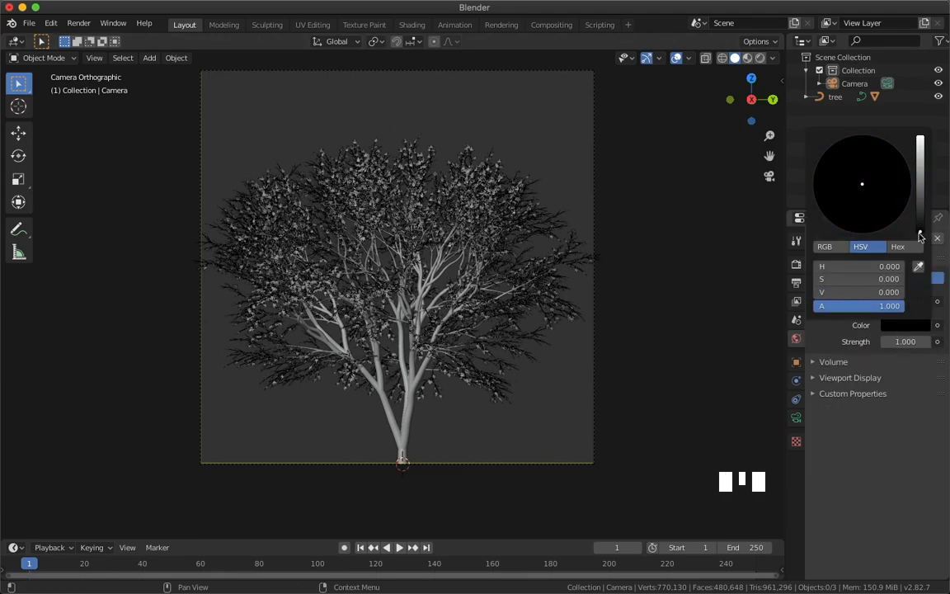
pyautogui.click(795, 264)
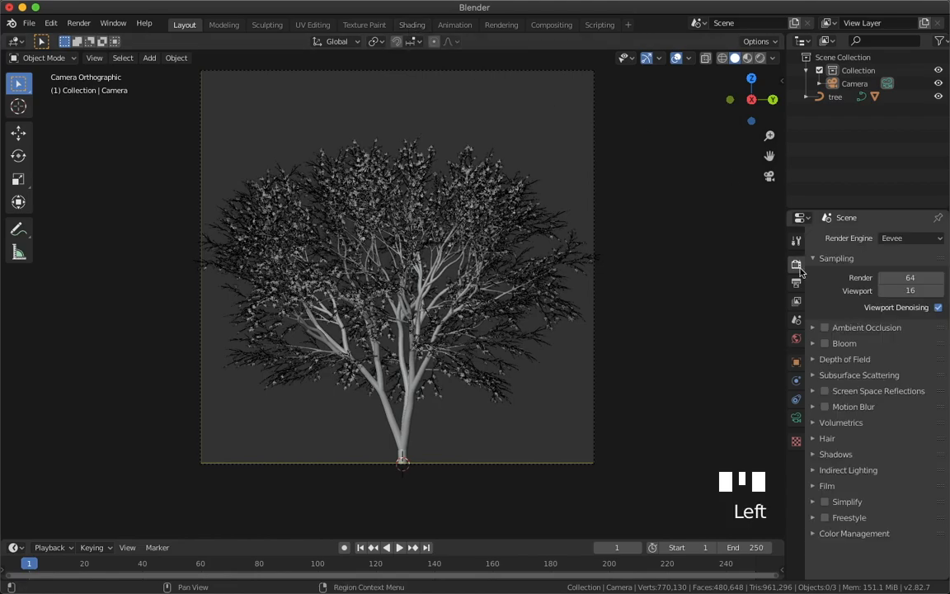
# - Switch to the Shading workspace and preview the tree in rendered shading
pyautogui.click(411, 24)
pyautogui.scroll(-2, 438, 165)
pyautogui.moveTo(438, 165); pyautogui.dragTo(729, 97, button='middle')
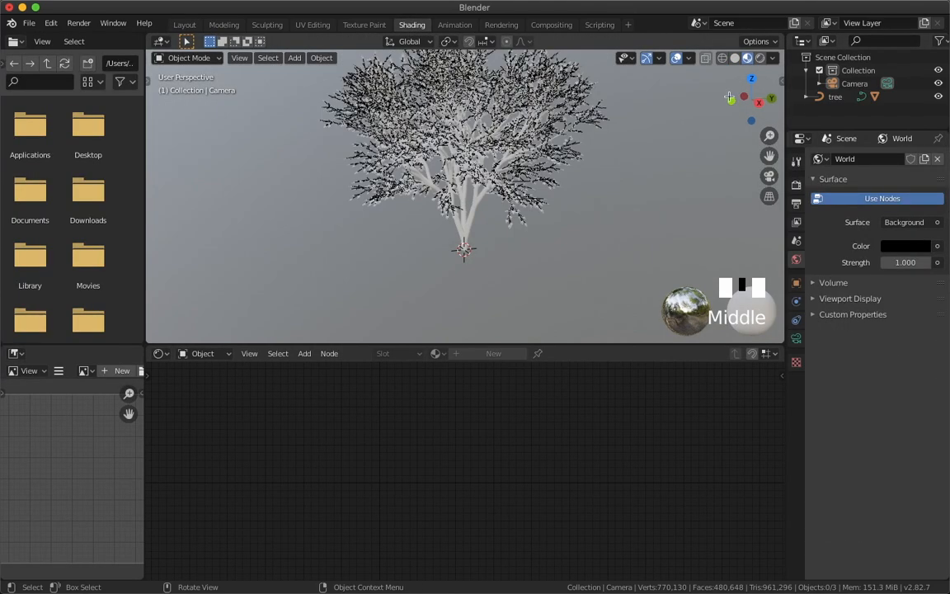
pyautogui.click(759, 59)
pyautogui.moveTo(522, 248); pyautogui.dragTo(506, 227, button='middle')
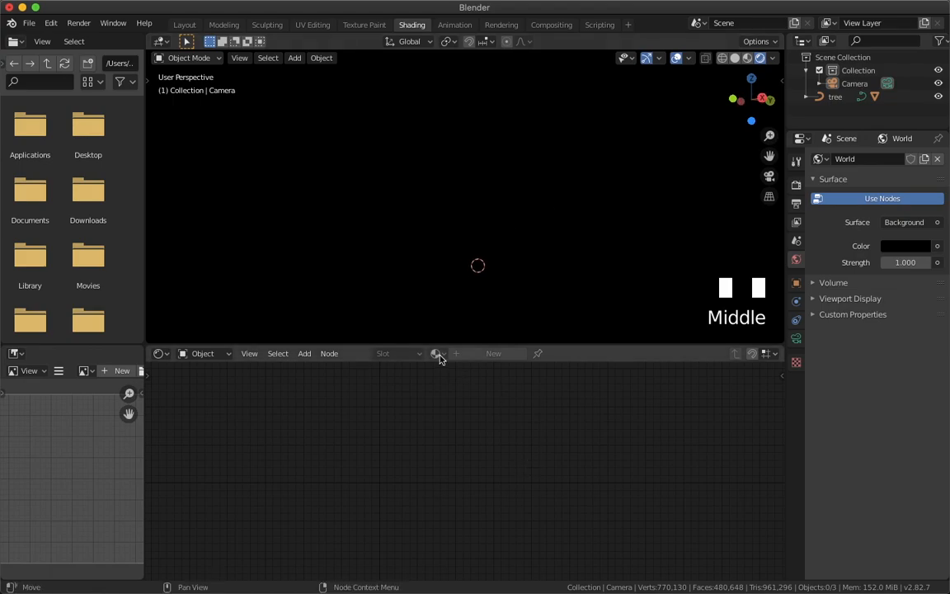
# - Assign the existing material "Material" to the tree and preview it in rendered shading
pyautogui.click(477, 271)
pyautogui.click(735, 58)
pyautogui.click(435, 354)
pyautogui.click(462, 374)
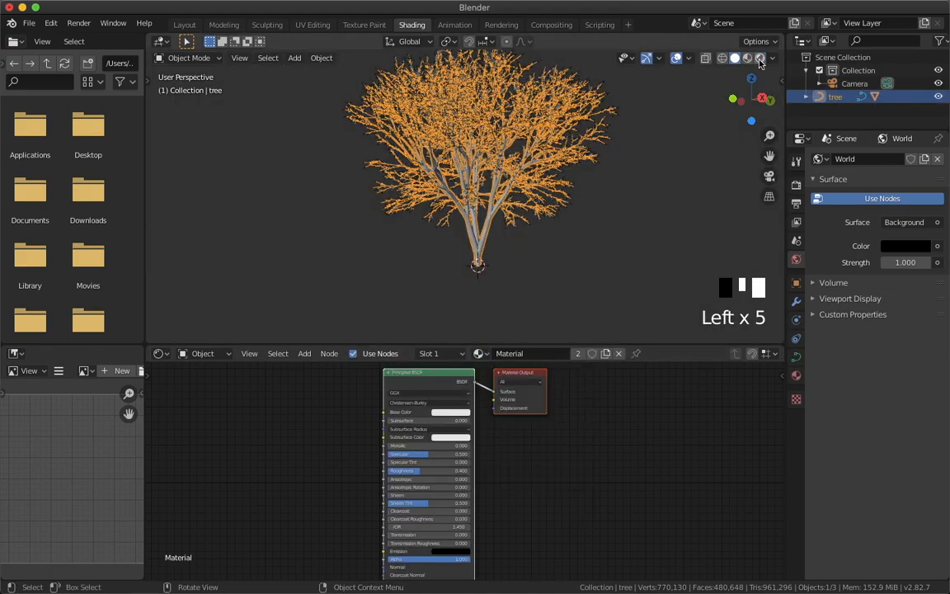
pyautogui.click(759, 59)
pyautogui.middleClick(526, 197)
# - Delete the Principled BSDF node from the tree's material and add a Geometry node
pyautogui.click(581, 453)
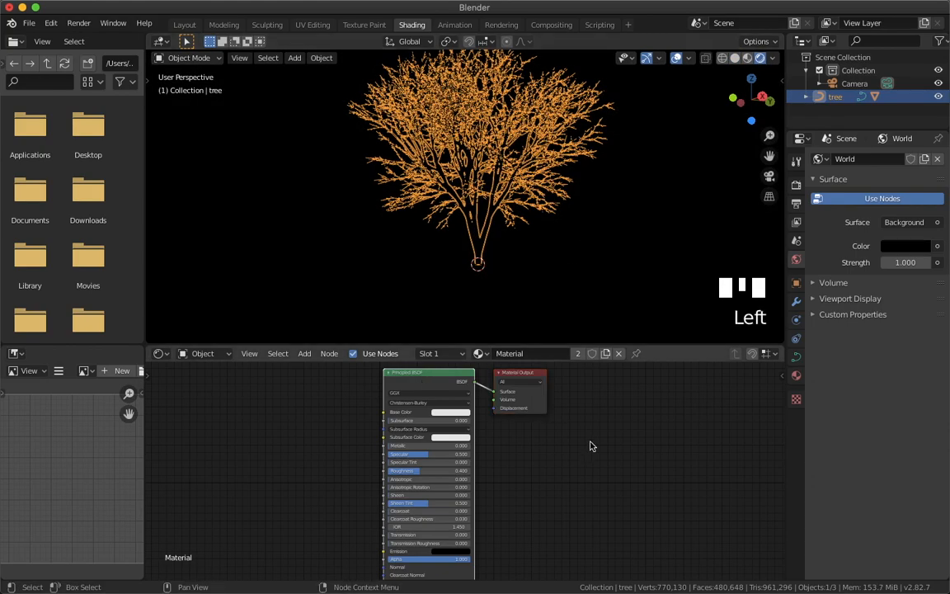
pyautogui.press('x')
pyautogui.scroll(2, 388, 388)
pyautogui.hotkey('shift', 'a')
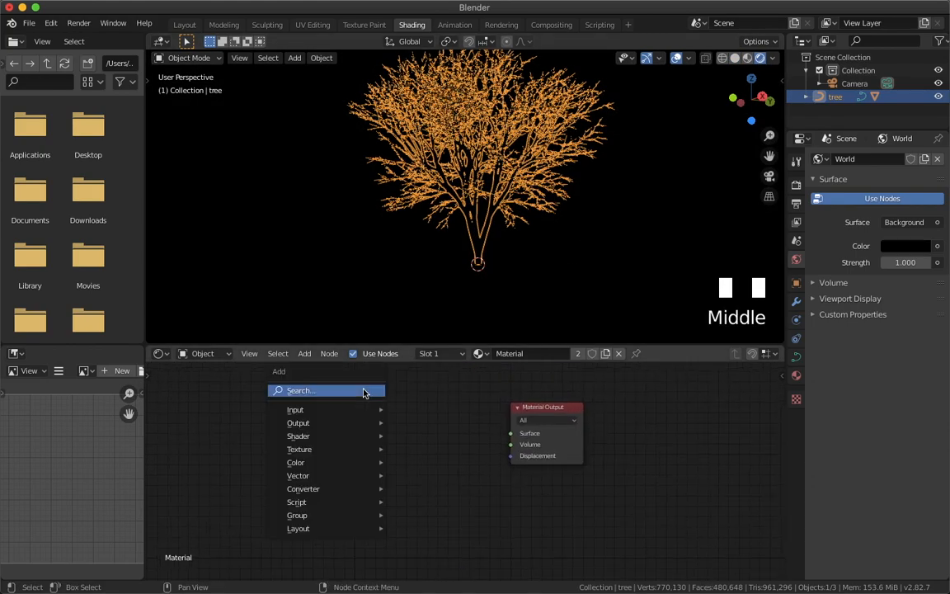
pyautogui.click(363, 391)
pyautogui.write('gc')
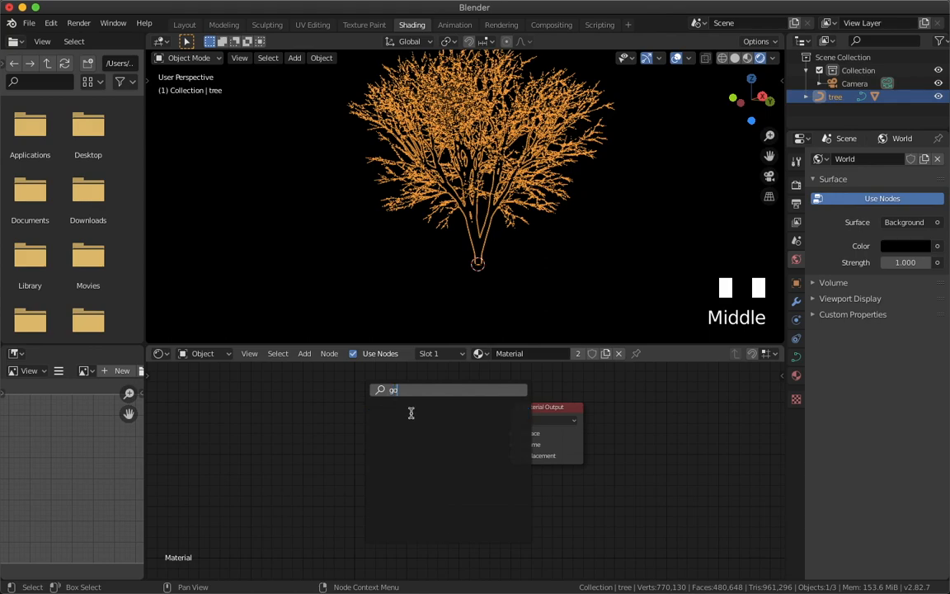
pyautogui.press('Return')
pyautogui.click(288, 408)
# - Add a Normal node beside the Geometry node
pyautogui.hotkey('shift', 'a')
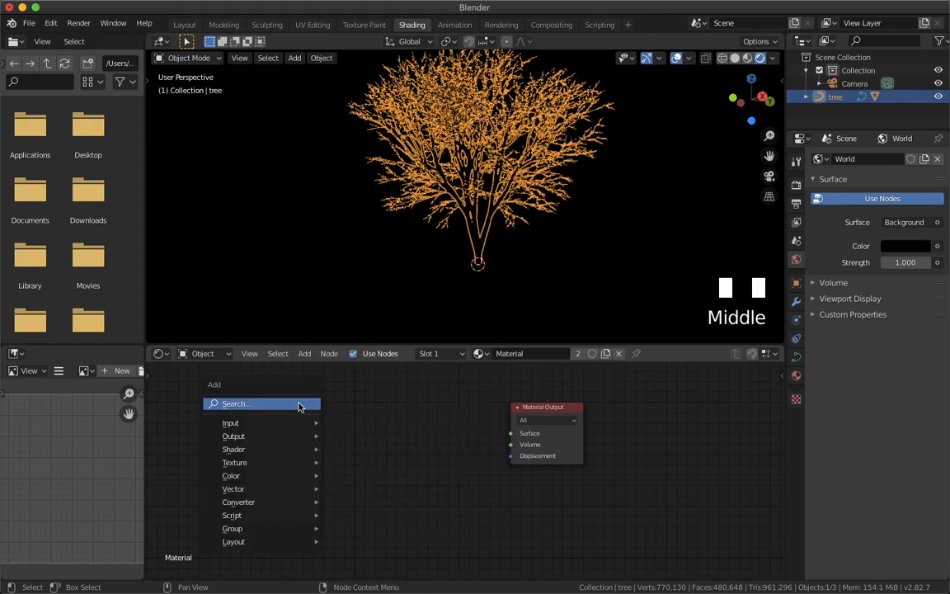
pyautogui.click(298, 404)
pyautogui.write('norm')
pyautogui.press('Return')
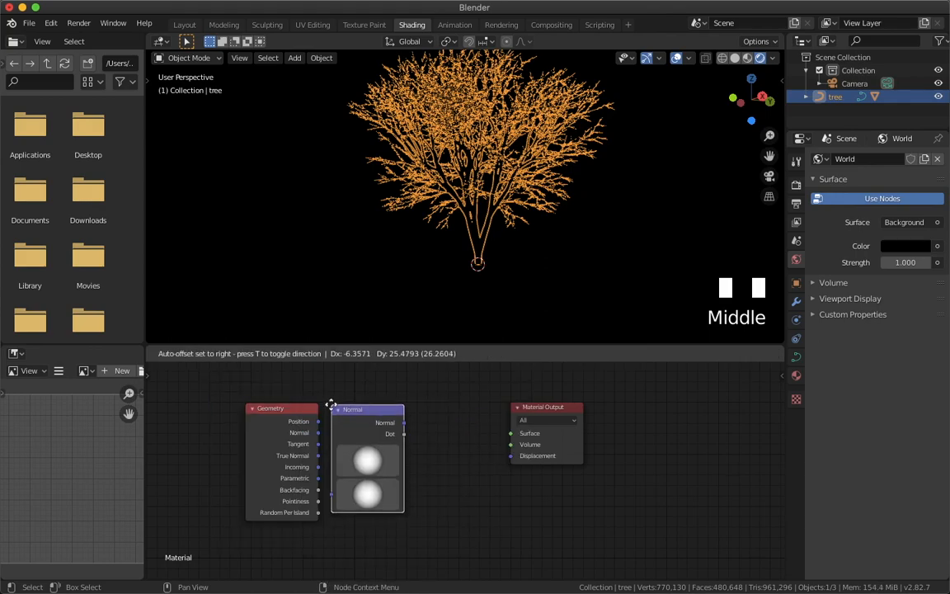
pyautogui.click(338, 395)
# - Add a ColorRamp node after the Normal node and space it and the Material Output node apart
pyautogui.hotkey('shift', 'a')
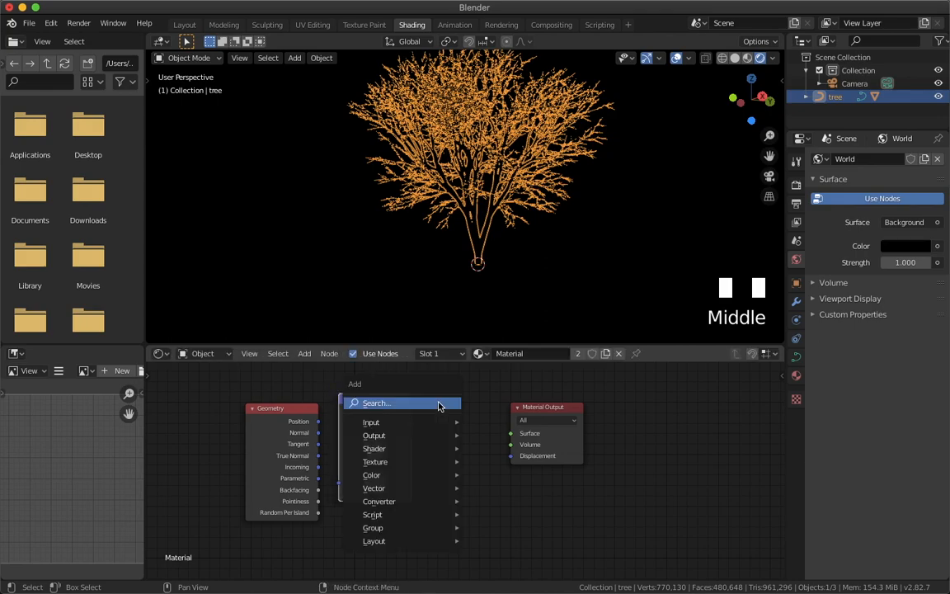
pyautogui.click(439, 403)
pyautogui.write('col')
pyautogui.click(475, 438)
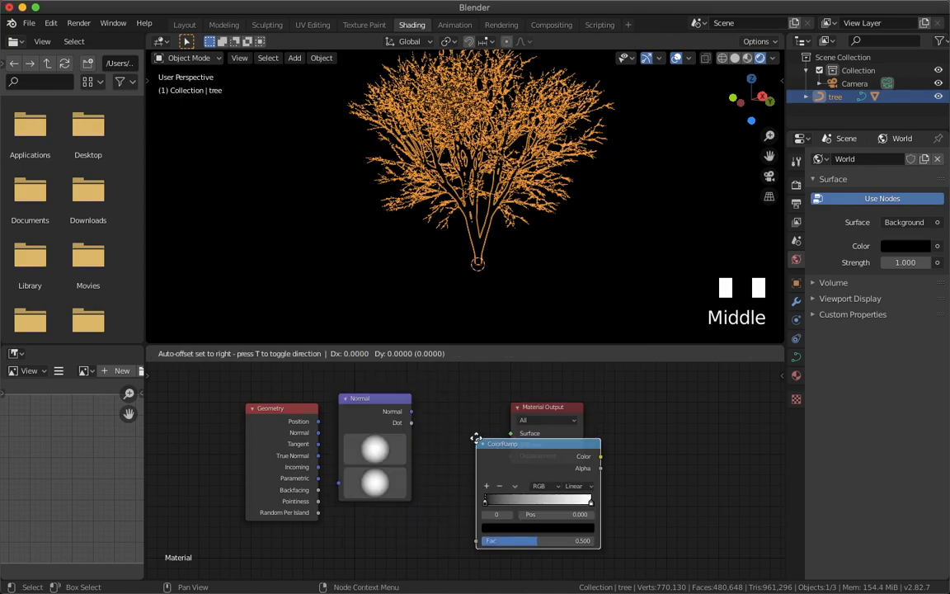
pyautogui.click(418, 390)
pyautogui.click(569, 441)
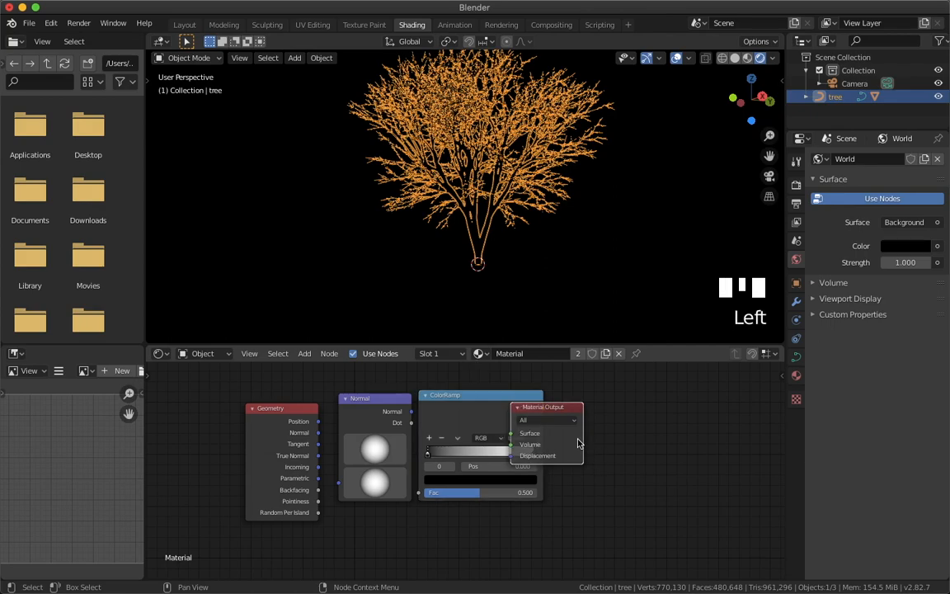
pyautogui.press('g')
pyautogui.click(667, 430)
pyautogui.click(475, 416)
pyautogui.press('g')
pyautogui.click(493, 411)
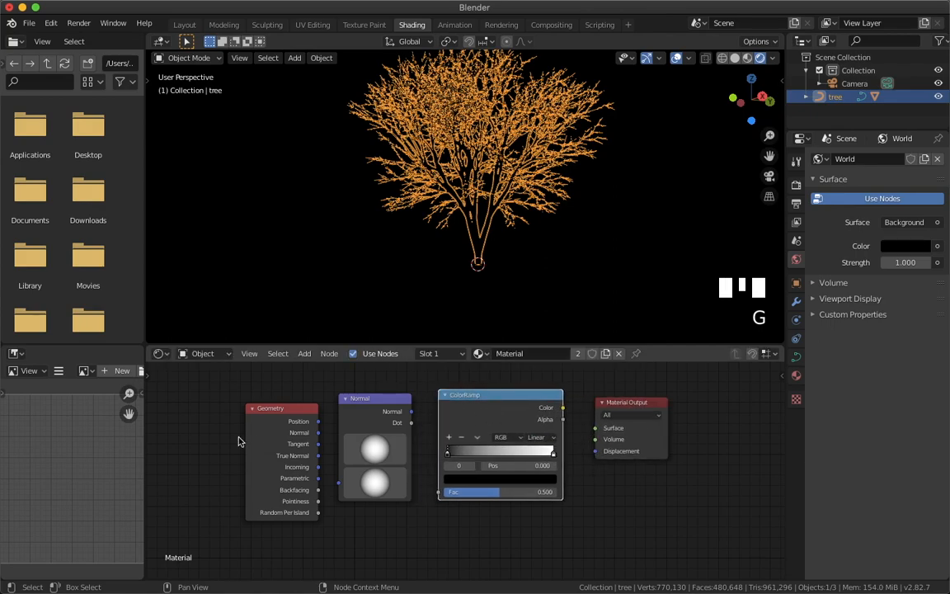
# - Link Geometry Normal to the Normal node, its Dot output to the ColorRamp Fac, and the ramp's Color to the output Surface
pyautogui.click(315, 423)
pyautogui.moveTo(318, 432); pyautogui.dragTo(339, 472)
pyautogui.moveTo(412, 416); pyautogui.dragTo(438, 492)
pyautogui.moveTo(562, 407); pyautogui.dragTo(594, 428)
pyautogui.click(558, 298)
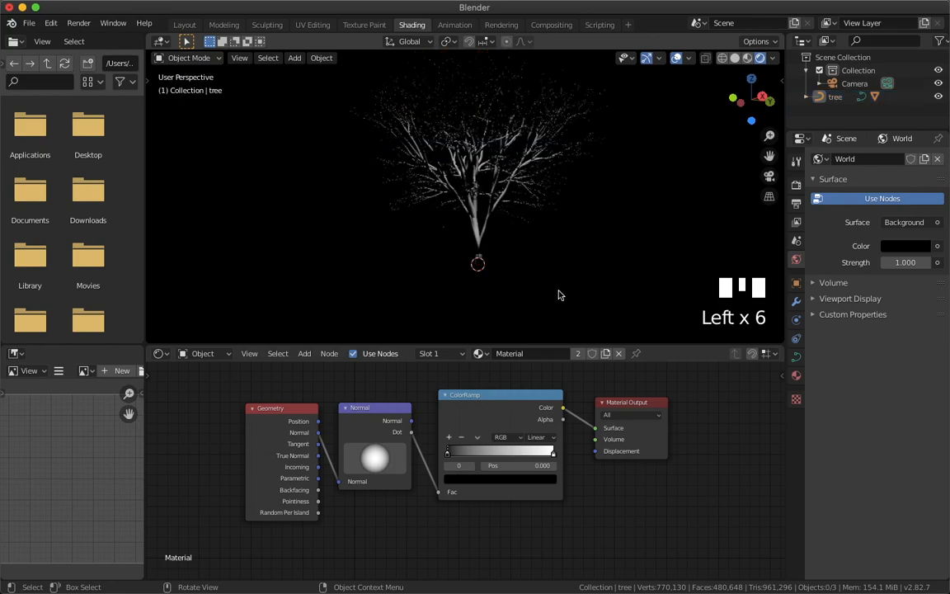
# - Rotate the Normal node's direction sphere so the tree is lit from above in the camera view
pyautogui.click(750, 80)
pyautogui.scroll(3, 501, 190)
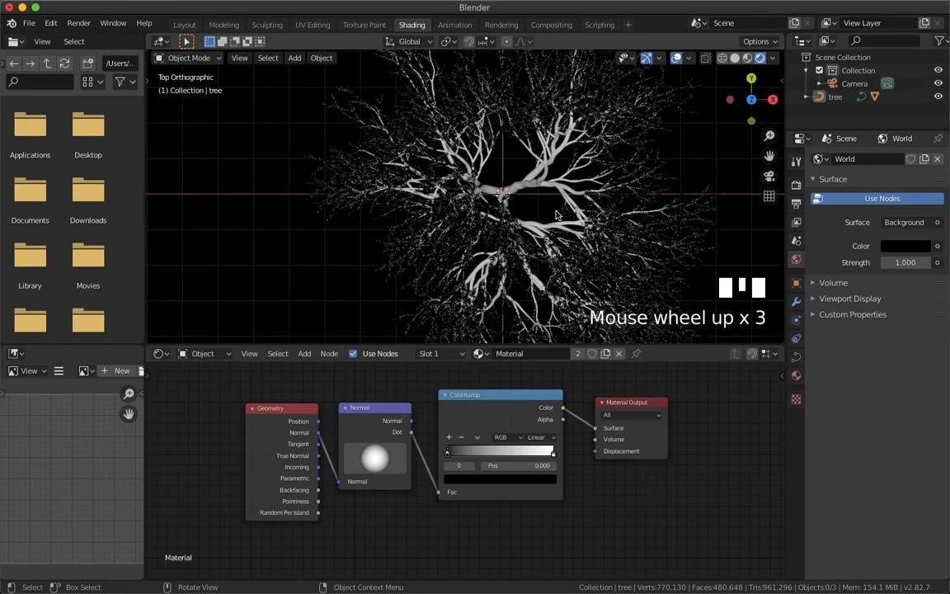
pyautogui.moveTo(390, 462); pyautogui.dragTo(382, 458)
pyautogui.moveTo(577, 206); pyautogui.dragTo(684, 157, button='middle')
pyautogui.scroll(-4, 684, 156)
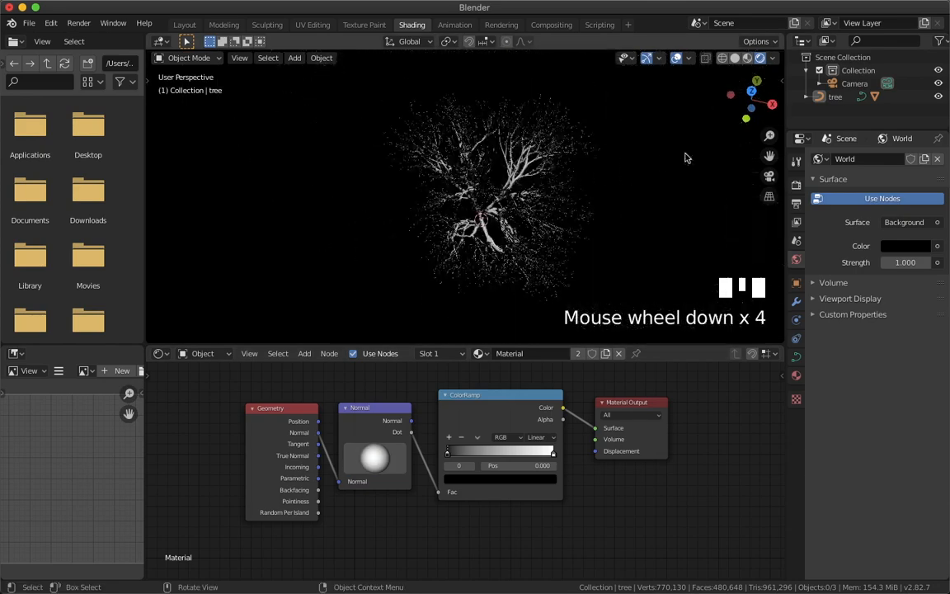
pyautogui.click(769, 175)
pyautogui.keyDown('shift'); pyautogui.moveTo(512, 271); pyautogui.dragTo(513, 200, button='middle'); pyautogui.keyUp('shift')
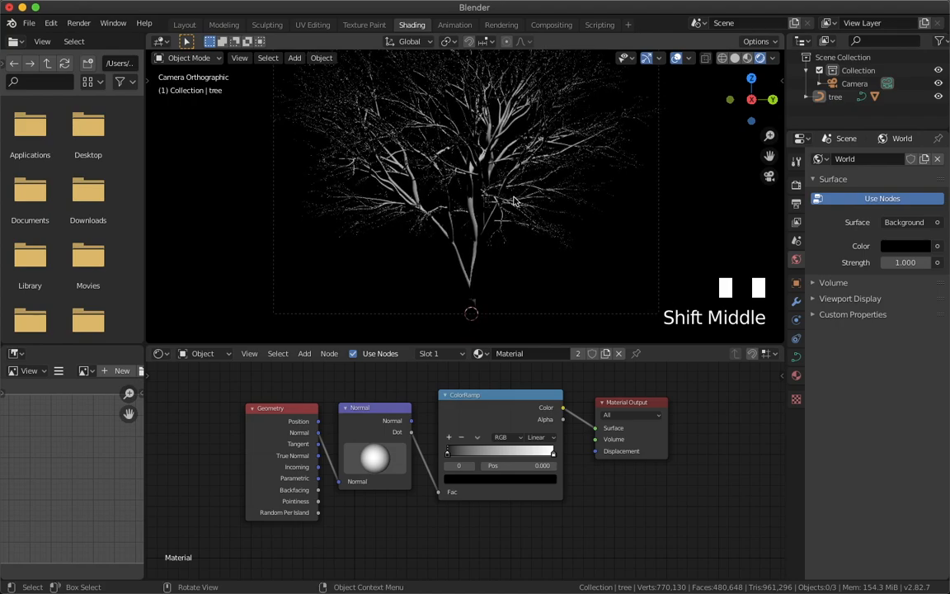
pyautogui.scroll(2, 513, 200)
pyautogui.moveTo(398, 459)
pyautogui.mouseDown()
pyautogui.moveTo(342, 408)
pyautogui.moveTo(394, 399)
pyautogui.moveTo(346, 404)
pyautogui.moveTo(356, 406)
pyautogui.moveTo(333, 424)
pyautogui.moveTo(323, 456)
pyautogui.moveTo(346, 505)
pyautogui.moveTo(384, 519)
pyautogui.moveTo(421, 516)
pyautogui.moveTo(437, 490)
pyautogui.moveTo(338, 405)
pyautogui.moveTo(387, 398)
pyautogui.moveTo(367, 394)
pyautogui.moveTo(375, 402)
pyautogui.mouseUp()
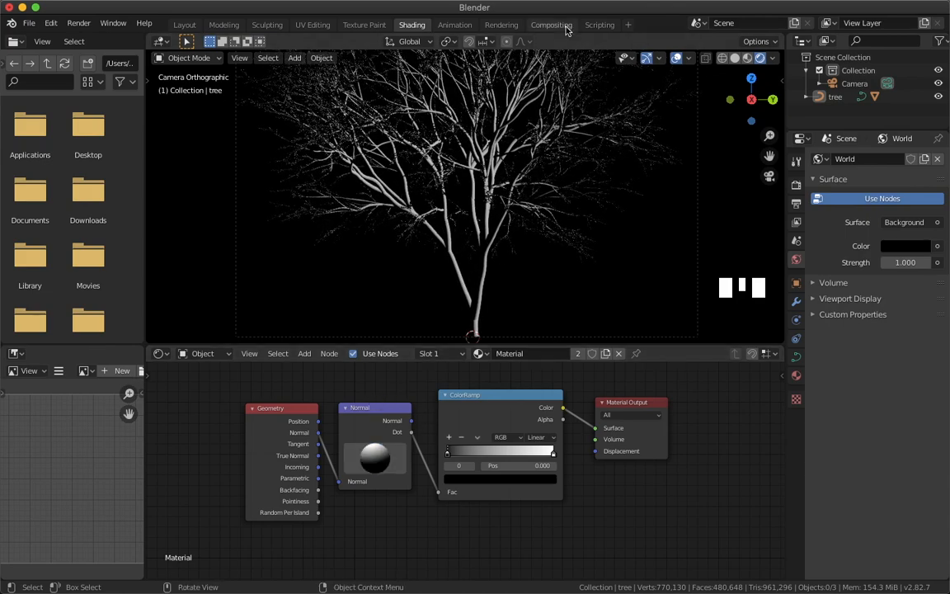
# - Move the ColorRamp's white stop to position 0.145 to brighten the tree's lit branches
pyautogui.scroll(-3, 530, 159)
pyautogui.keyDown('shift'); pyautogui.moveTo(530, 159); pyautogui.dragTo(505, 174, button='middle'); pyautogui.keyUp('shift')
pyautogui.scroll(-1, 502, 309)
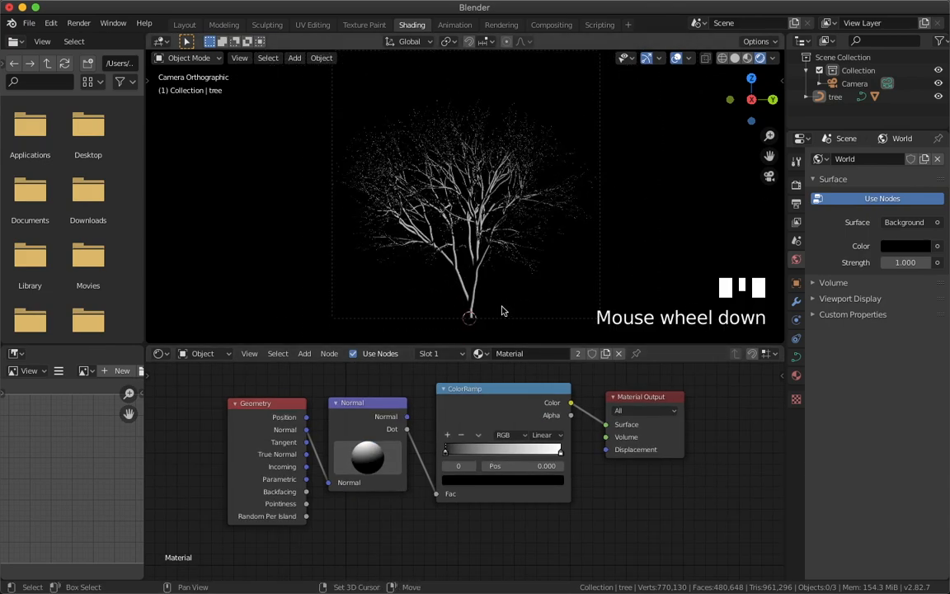
pyautogui.scroll(4, 517, 304)
pyautogui.keyDown('shift'); pyautogui.moveTo(517, 303); pyautogui.dragTo(516, 214, button='middle'); pyautogui.keyUp('shift')
pyautogui.moveTo(568, 449); pyautogui.dragTo(492, 452)
pyautogui.scroll(-1, 522, 257)
pyautogui.keyDown('shift'); pyautogui.moveTo(522, 256); pyautogui.dragTo(475, 265, button='middle'); pyautogui.keyUp('shift')
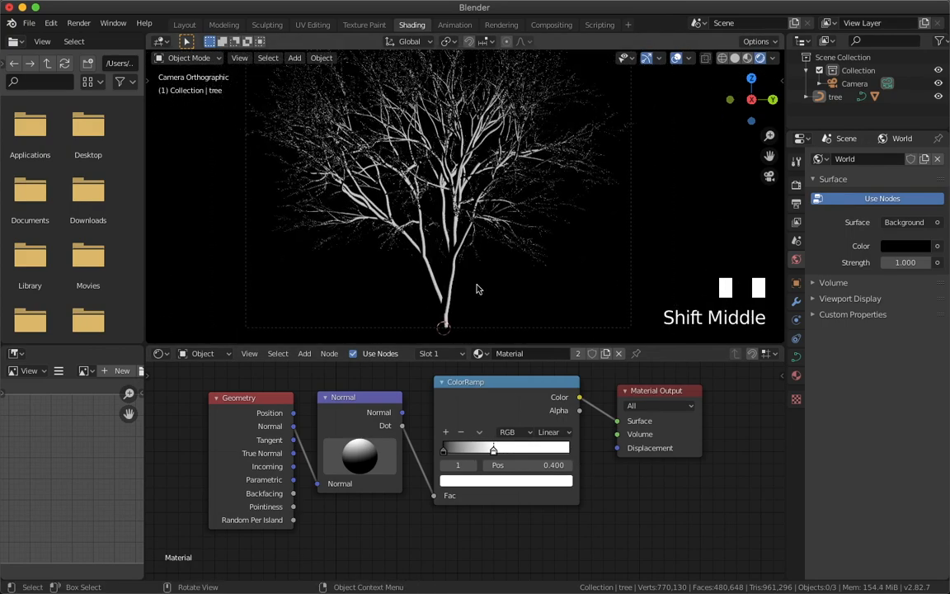
pyautogui.scroll(3, 475, 265)
pyautogui.moveTo(492, 450); pyautogui.dragTo(458, 451)
pyautogui.scroll(-3, 490, 247)
pyautogui.keyDown('shift'); pyautogui.moveTo(488, 206); pyautogui.dragTo(475, 276, button='middle'); pyautogui.keyUp('shift')
pyautogui.scroll(-1, 490, 247)
pyautogui.scroll(-1, 486, 285)
pyautogui.click(516, 313)
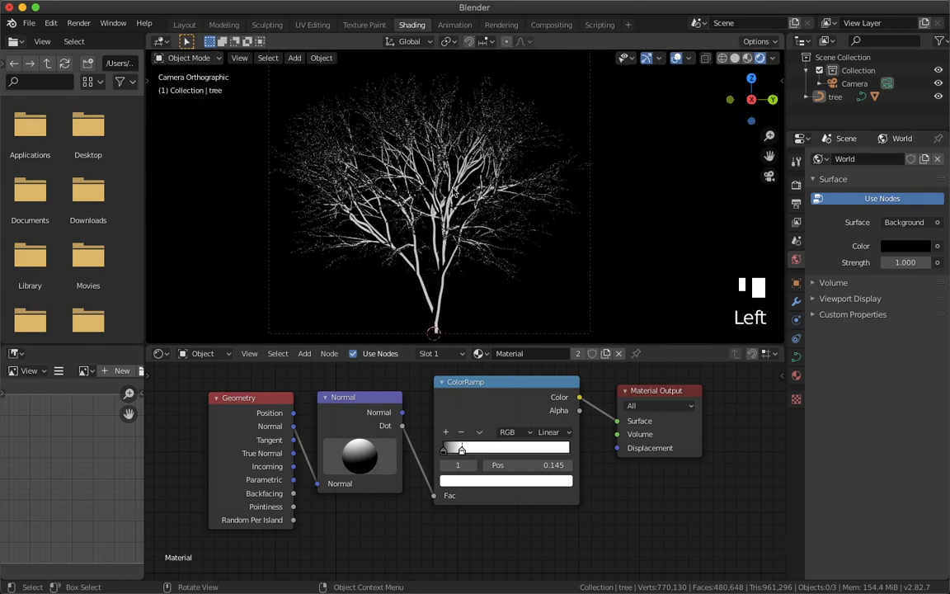
# - Add an ico sphere in solid shading and smooth it with a level 2 subdivision
pyautogui.click(516, 251)
pyautogui.hotkey('shift', 'a')
pyautogui.moveTo(511, 179)
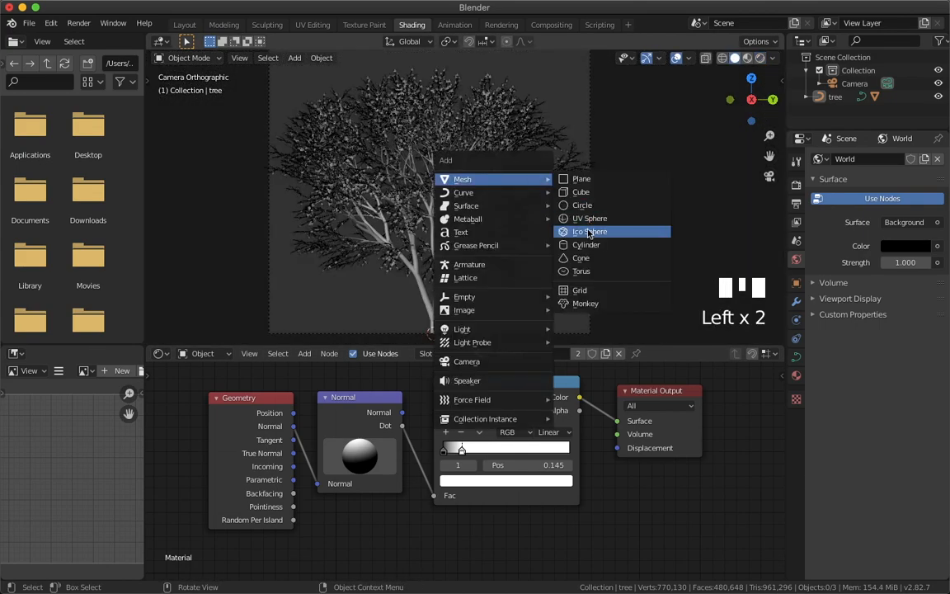
pyautogui.click(589, 231)
pyautogui.moveTo(589, 231); pyautogui.dragTo(530, 246, button='middle')
pyautogui.scroll(2, 483, 208)
pyautogui.moveTo(483, 208); pyautogui.dragTo(477, 238, button='middle')
pyautogui.hotkey('ctrl', '2')
# - Move the ico sphere along the X axis to well behind the tree
pyautogui.press('g')
pyautogui.press('x')
pyautogui.click(604, 157)
pyautogui.moveTo(603, 157); pyautogui.dragTo(517, 159, button='middle')
pyautogui.scroll(-3, 516, 159)
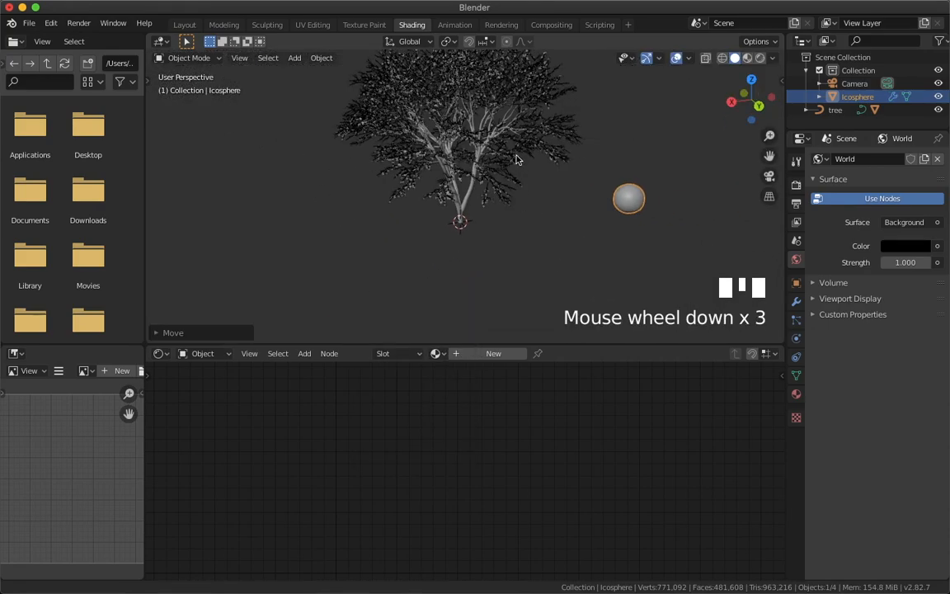
# - In the camera view, place the sphere behind the left-centre branches of the tree and enlarge it by about 1.1
pyautogui.click(768, 175)
pyautogui.keyDown('shift'); pyautogui.moveTo(635, 224); pyautogui.dragTo(632, 207, button='middle'); pyautogui.keyUp('shift')
pyautogui.press('g')
pyautogui.click(573, 160)
pyautogui.press('s')
pyautogui.click(472, 309)
pyautogui.press('g')
pyautogui.click(466, 306)
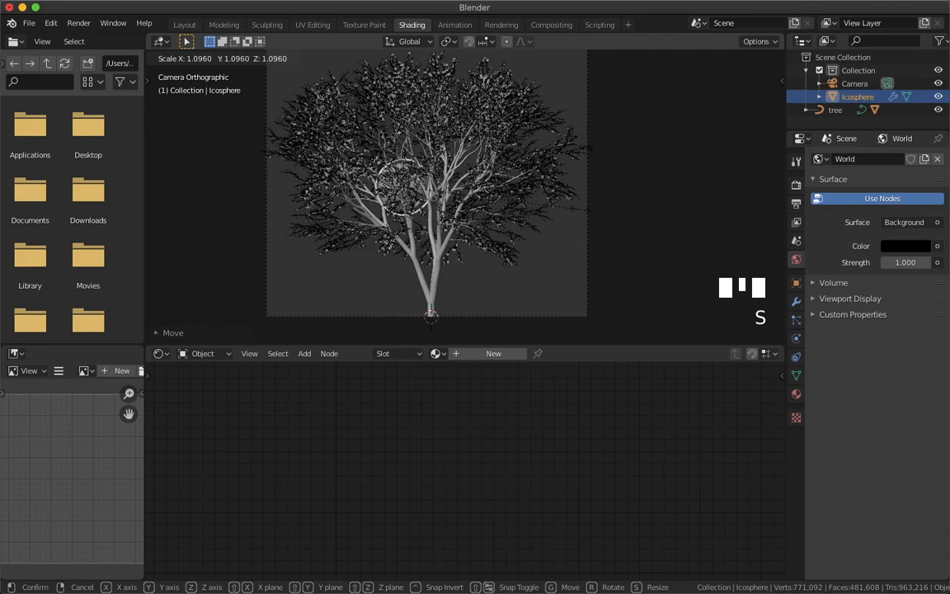
# - Give the sphere a new material, replacing its default shader with an Emission node linked to the output Surface
pyautogui.click(493, 353)
pyautogui.click(412, 404)
pyautogui.press('x')
pyautogui.hotkey('shift', 'a')
pyautogui.click(409, 412)
pyautogui.write('emi')
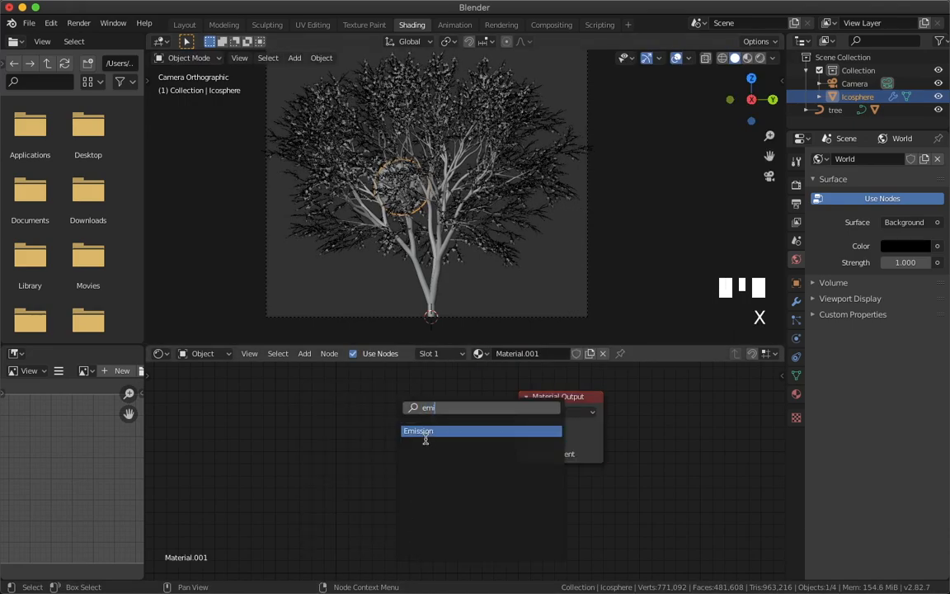
pyautogui.click(407, 431)
pyautogui.click(397, 413)
pyautogui.moveTo(482, 429); pyautogui.dragTo(518, 427)
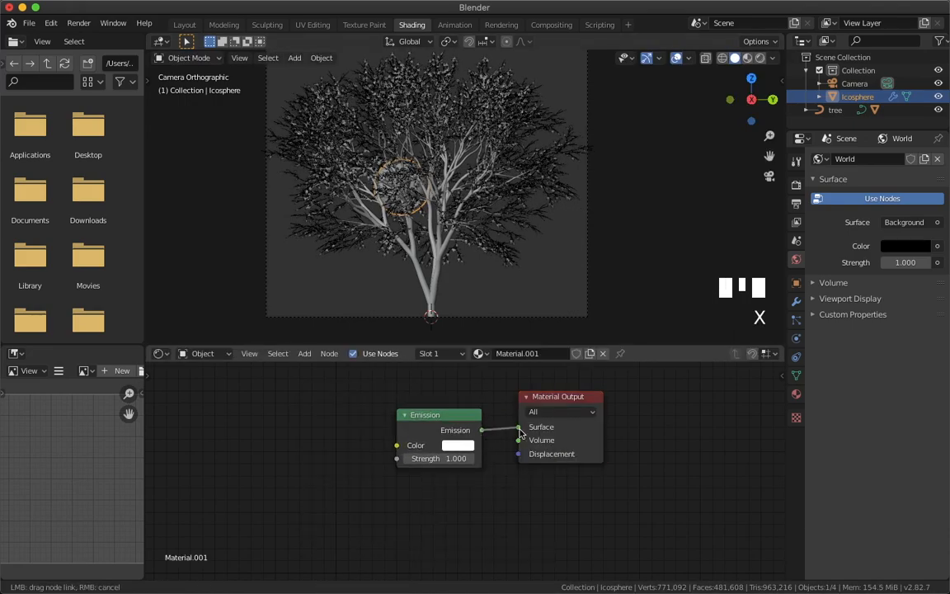
pyautogui.moveTo(445, 419); pyautogui.dragTo(450, 414)
# - Add a Blackbody node with temperature 3000, link it to the sphere's Emission colour and preview the scene in rendered shading
pyautogui.hotkey('shift', 'a')
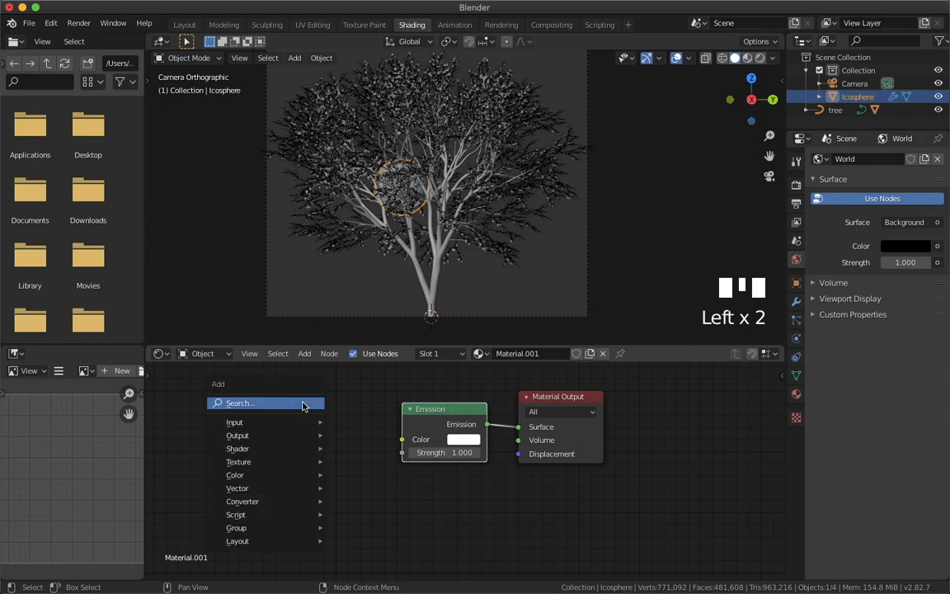
pyautogui.click(305, 402)
pyautogui.write('bla')
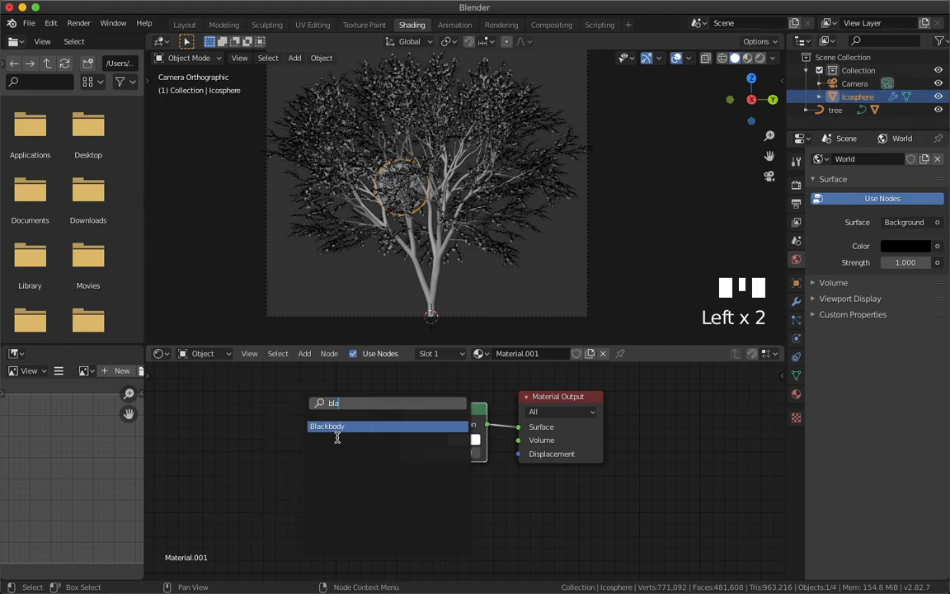
pyautogui.click(336, 426)
pyautogui.click(272, 421)
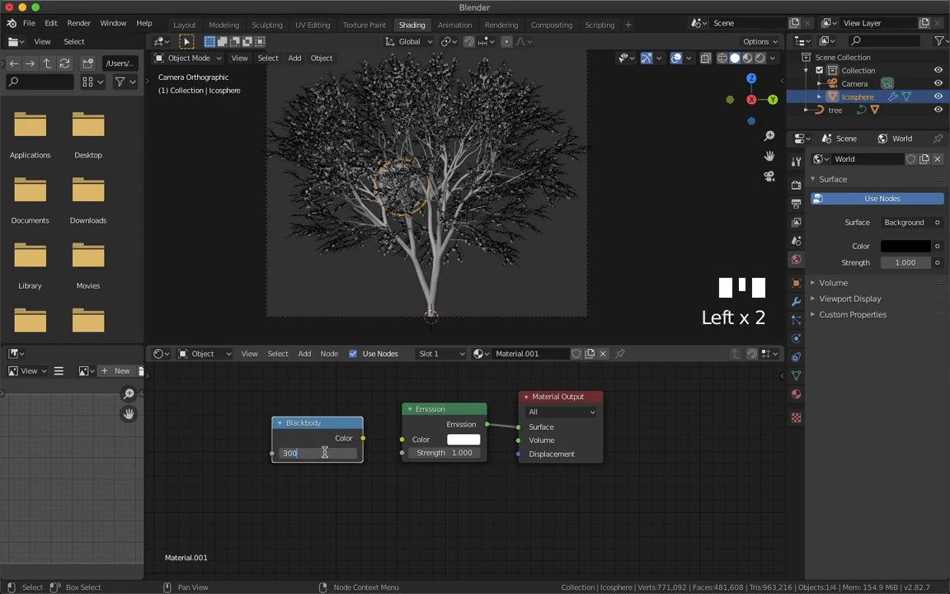
pyautogui.moveTo(318, 424); pyautogui.dragTo(401, 439)
pyautogui.moveTo(281, 429); pyautogui.dragTo(290, 422)
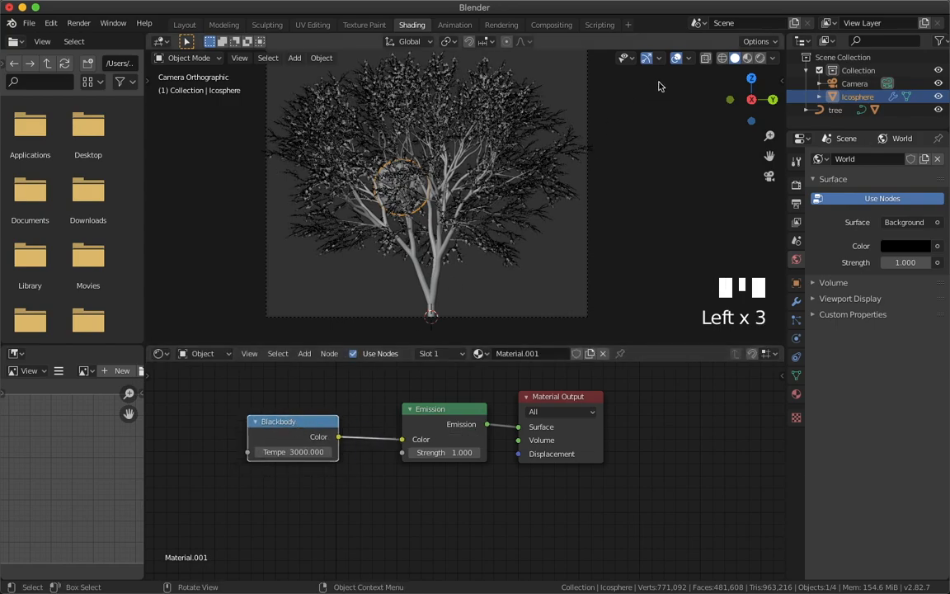
pyautogui.click(759, 58)
pyautogui.click(174, 182)
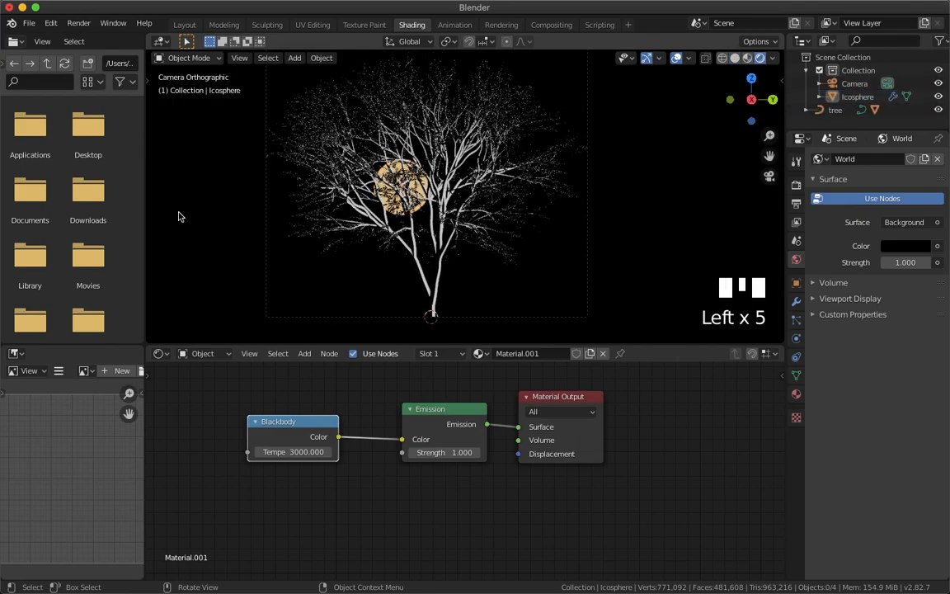
# - Hide the leaves in both the viewport and the render using the outliner's restriction toggles, and make them visible again in both
pyautogui.click(544, 210)
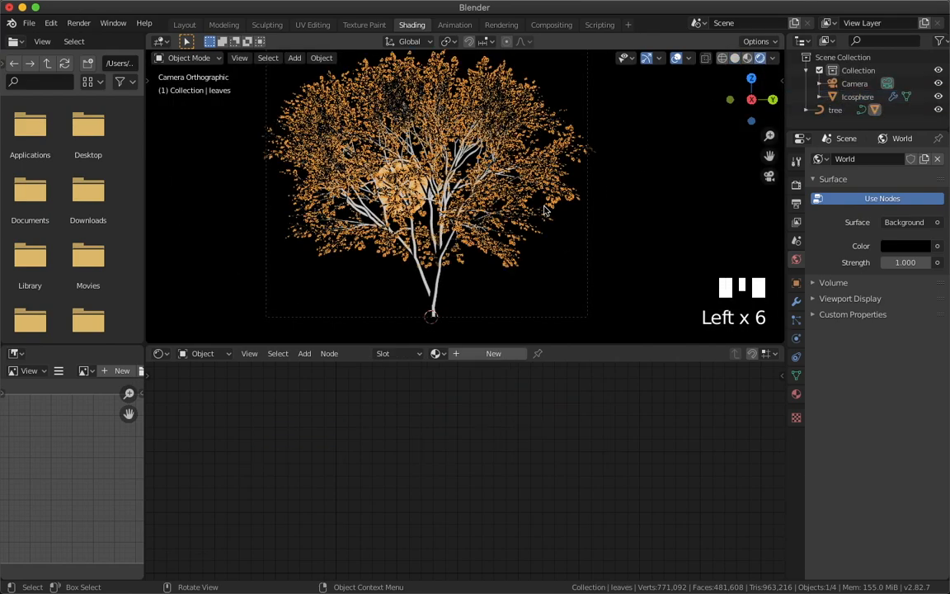
pyautogui.press('h')
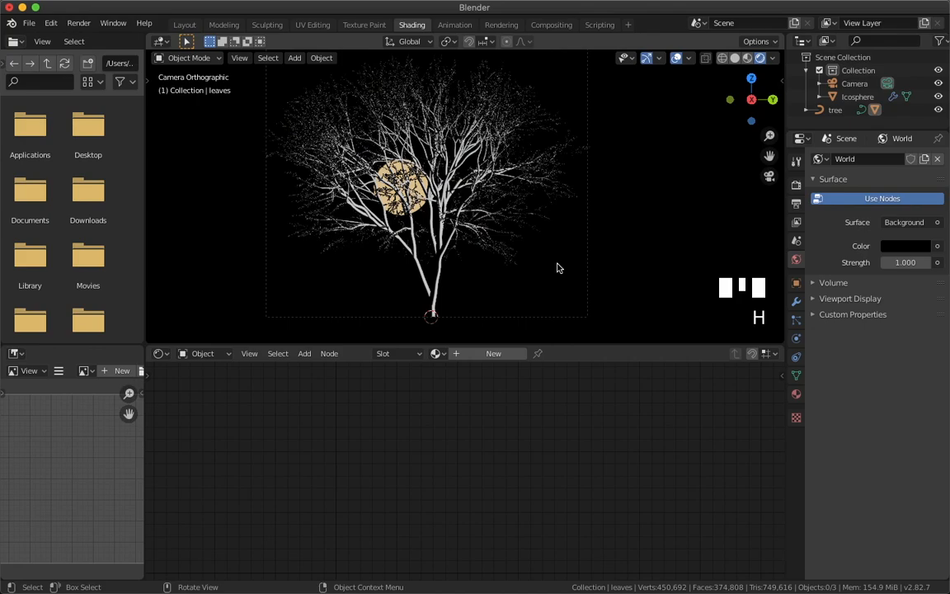
pyautogui.click(940, 41)
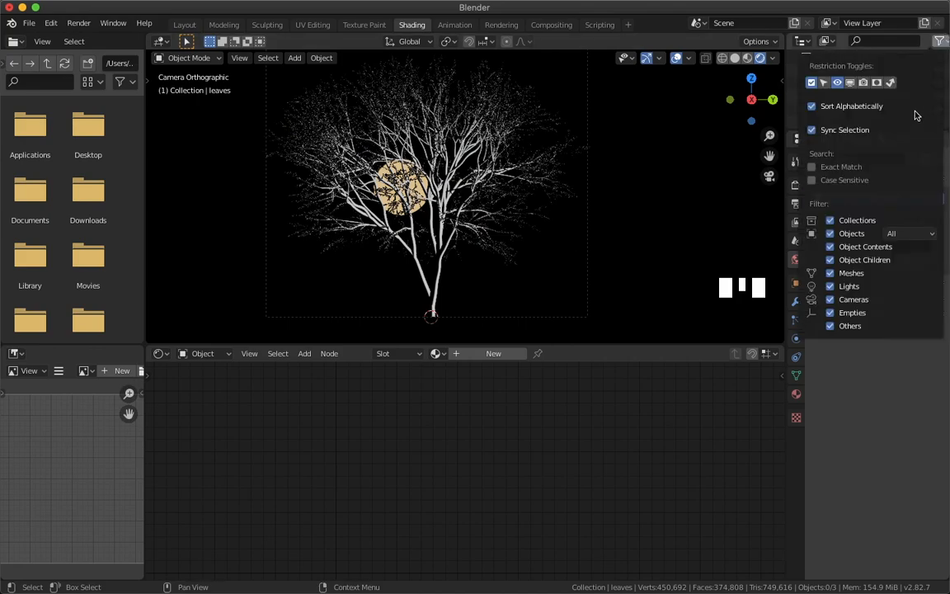
pyautogui.click(806, 110)
pyautogui.scroll(-2, 850, 110)
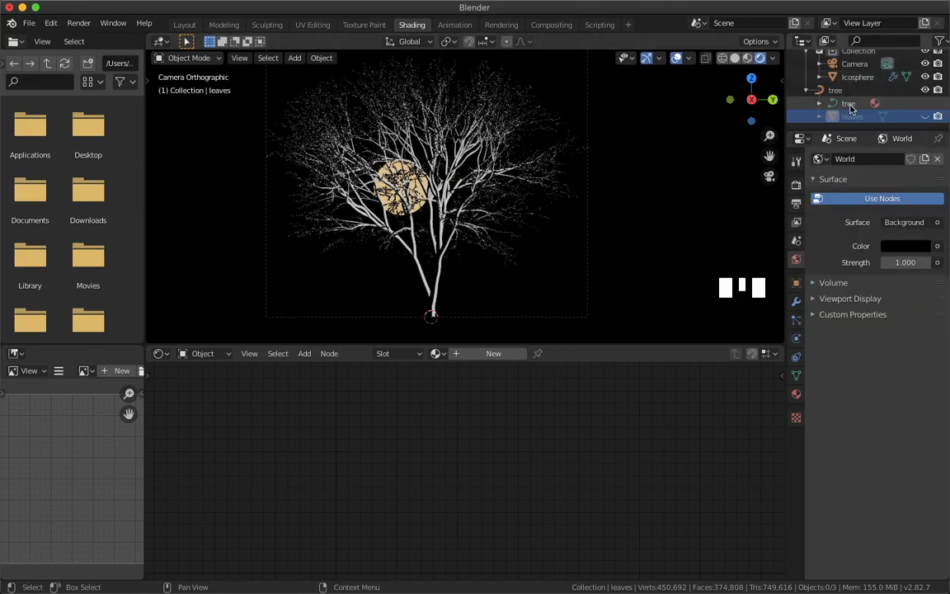
pyautogui.click(938, 118)
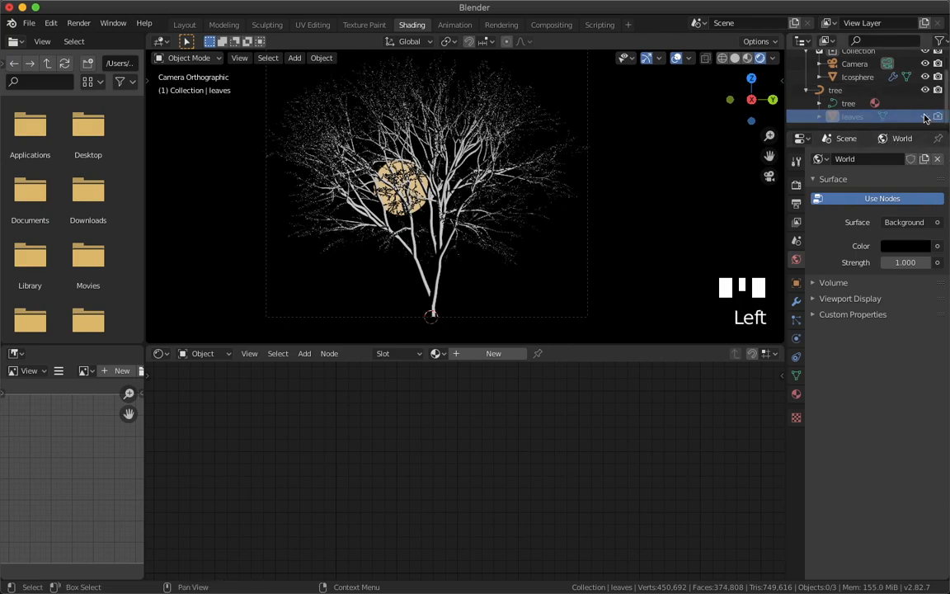
pyautogui.click(926, 117)
pyautogui.click(937, 118)
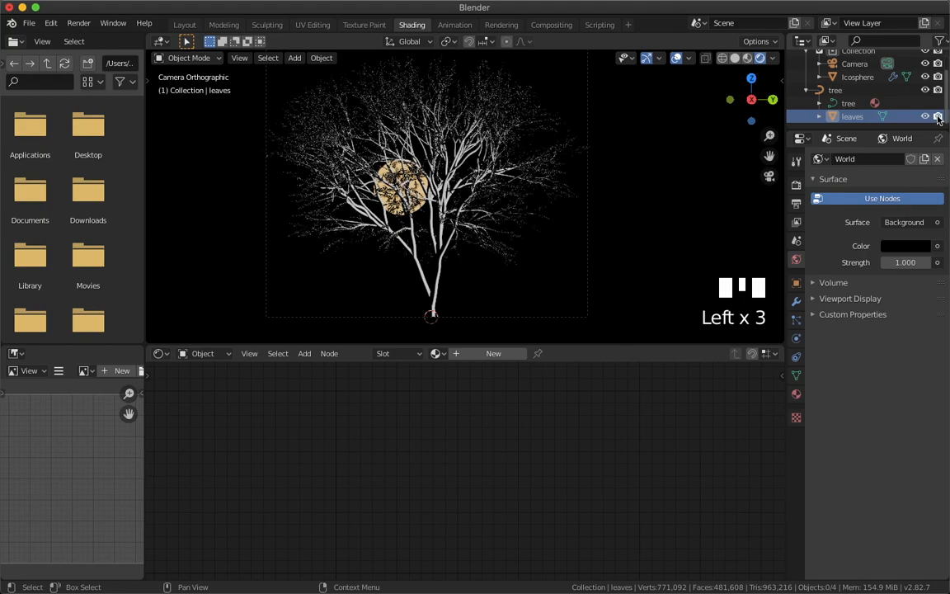
# - Enter face editing on the leaves and randomly select 3 percent of their faces
pyautogui.click(540, 240)
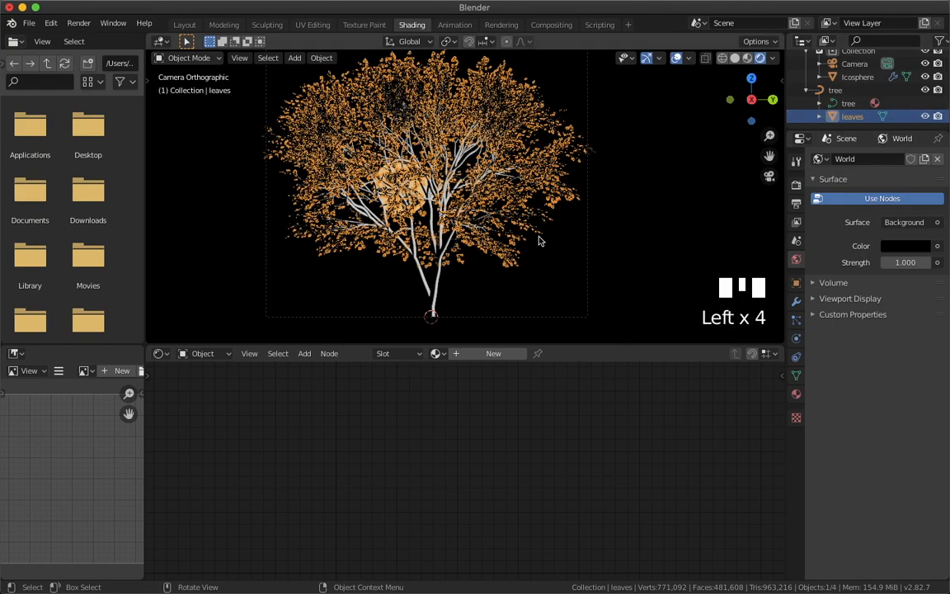
pyautogui.press('Tab')
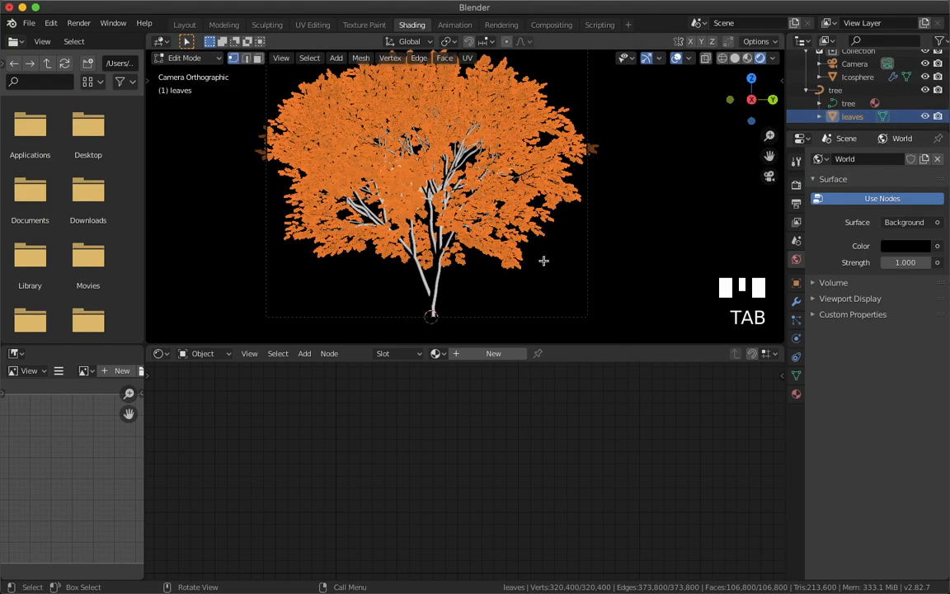
pyautogui.click(546, 279)
pyautogui.press('3')
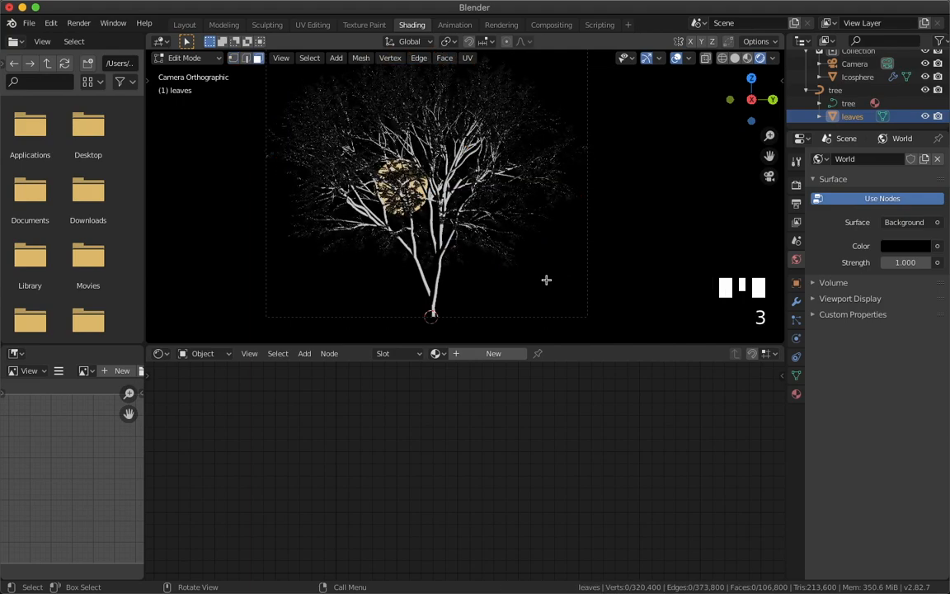
pyautogui.click(259, 60)
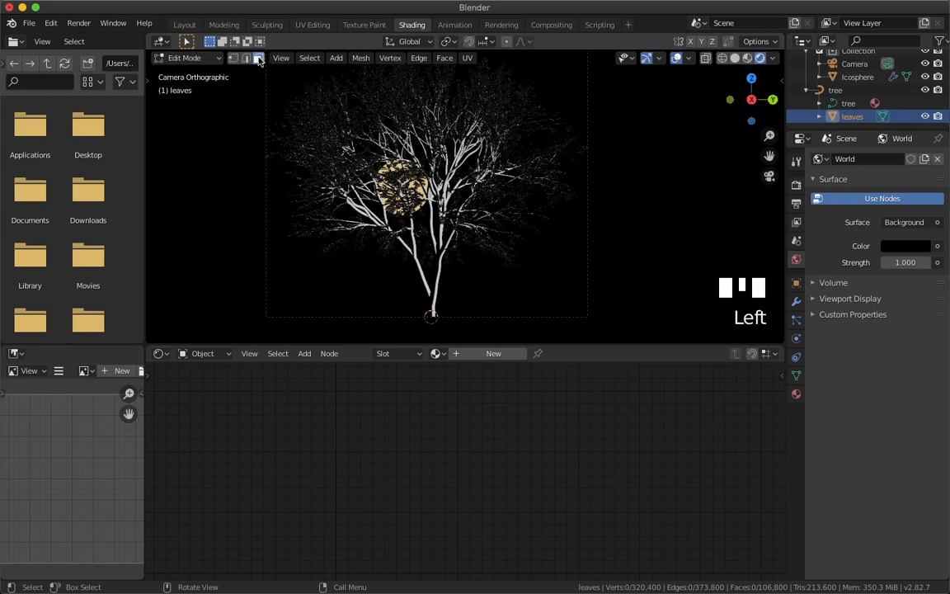
pyautogui.click(303, 62)
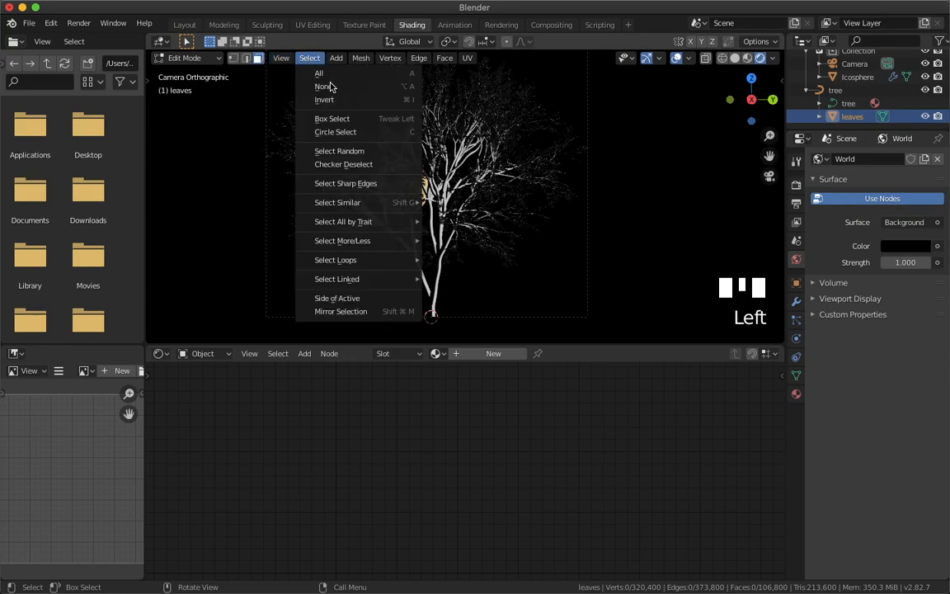
pyautogui.click(338, 151)
pyautogui.click(177, 333)
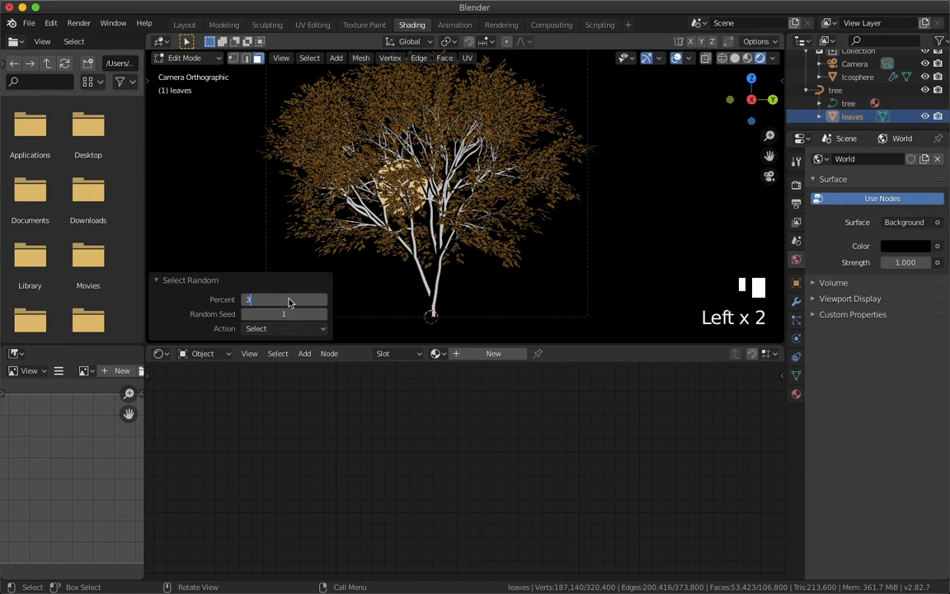
pyautogui.press('Return')
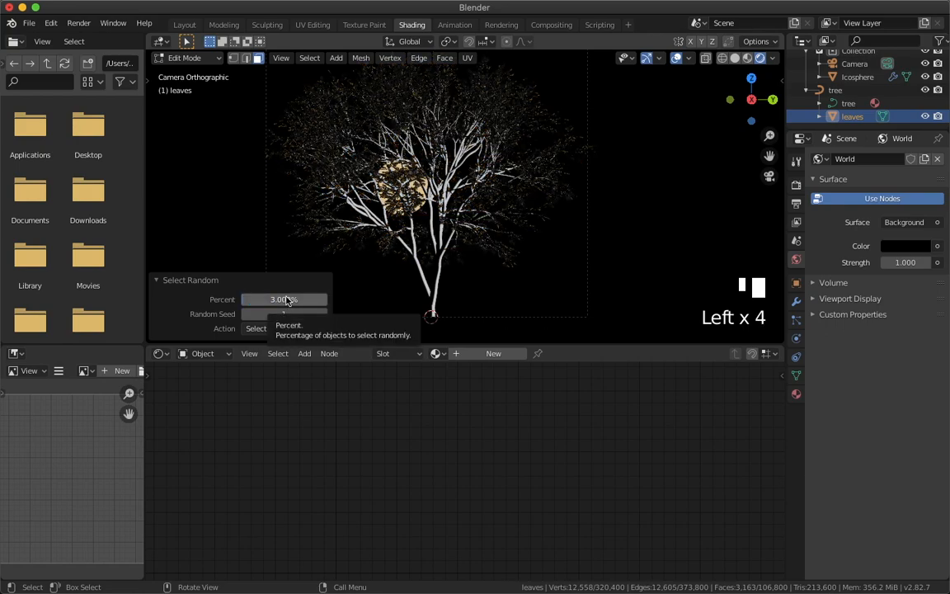
# - Give the leaves the tree's existing black-and-white material, named Material
pyautogui.click(797, 394)
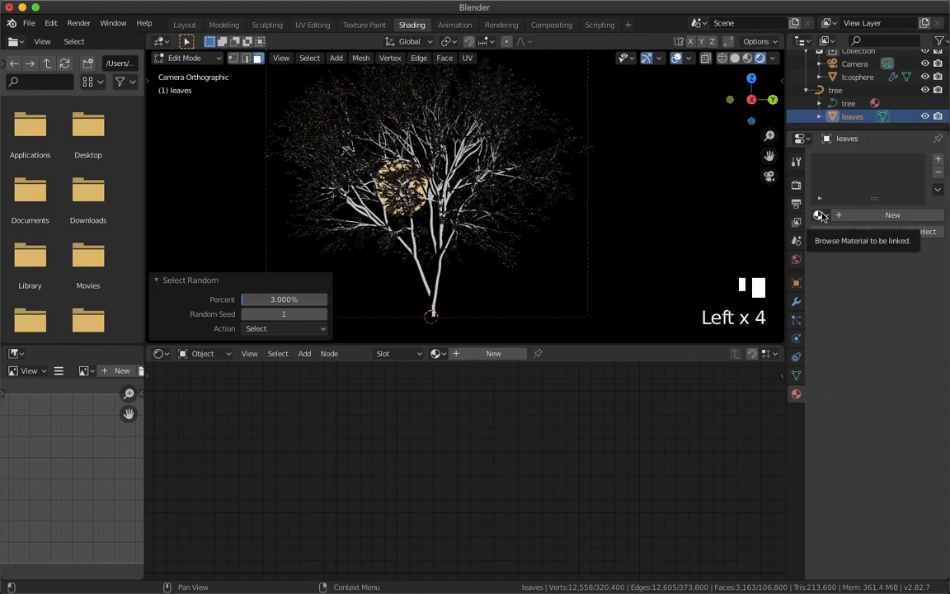
pyautogui.click(819, 215)
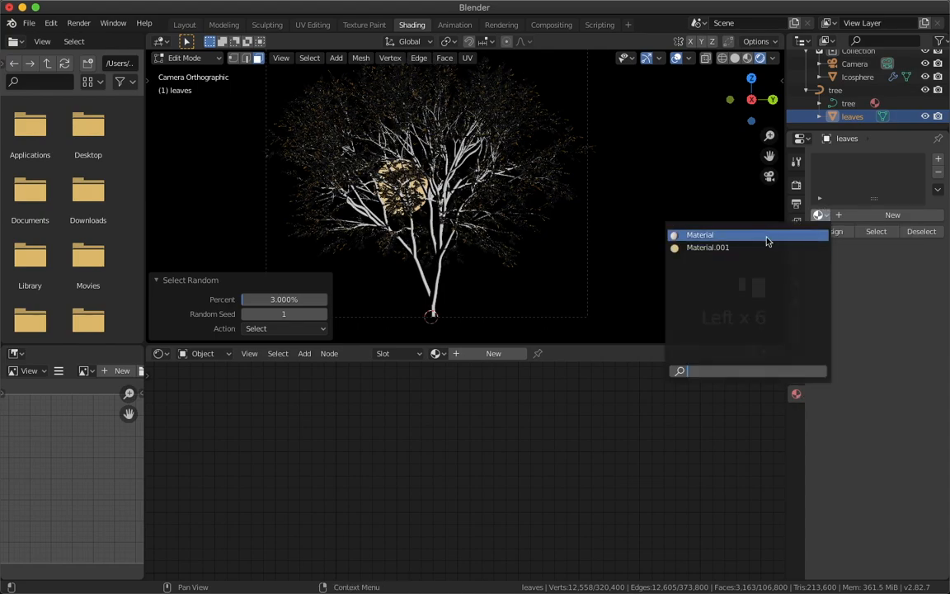
pyautogui.click(767, 236)
pyautogui.scroll(-3, 647, 476)
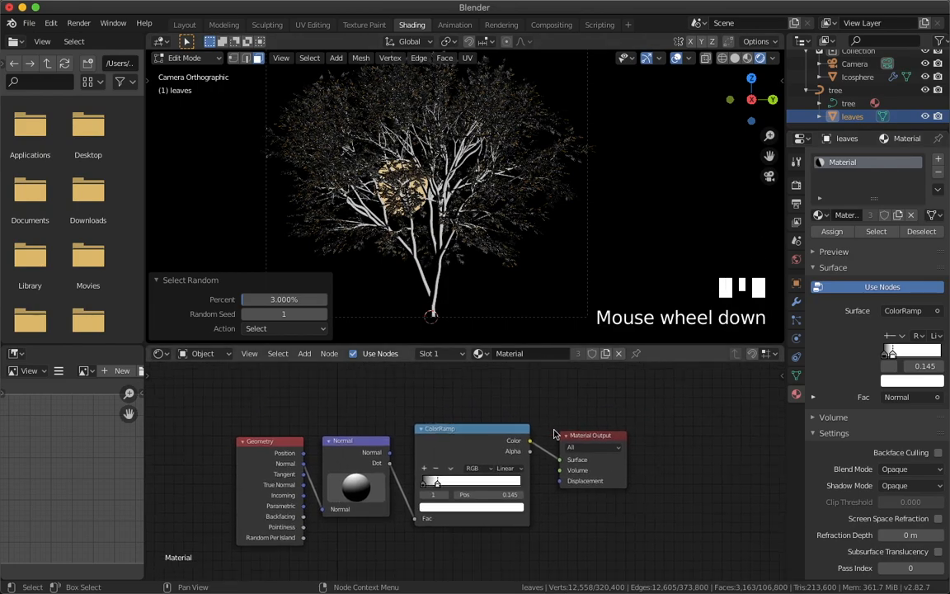
# - Add a second material slot to the leaves with a new material, replacing its default shader with an Emission node linked to Surface
pyautogui.click(937, 158)
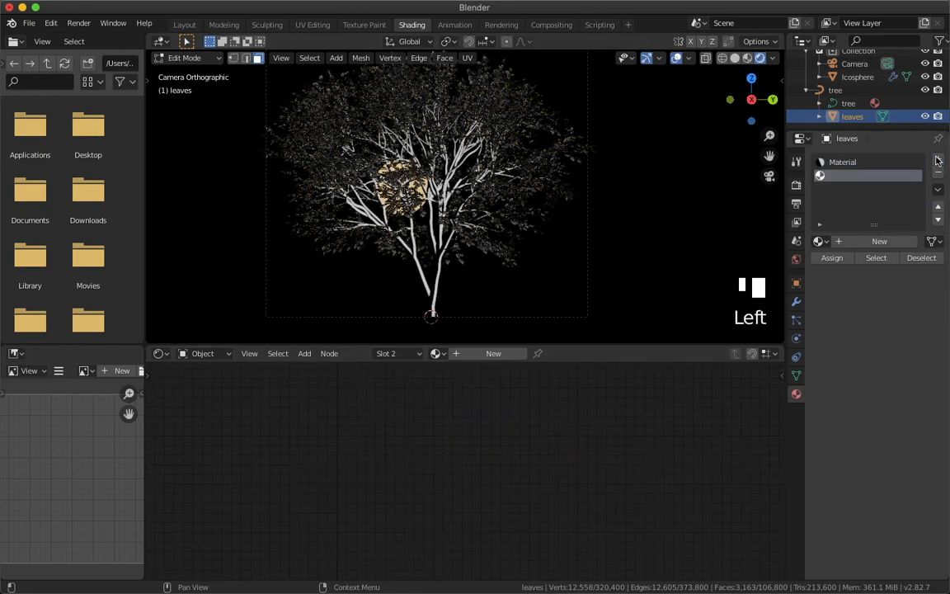
pyautogui.click(858, 242)
pyautogui.click(387, 456)
pyautogui.press('x')
pyautogui.hotkey('shift', 'a')
pyautogui.click(383, 441)
pyautogui.write('emi')
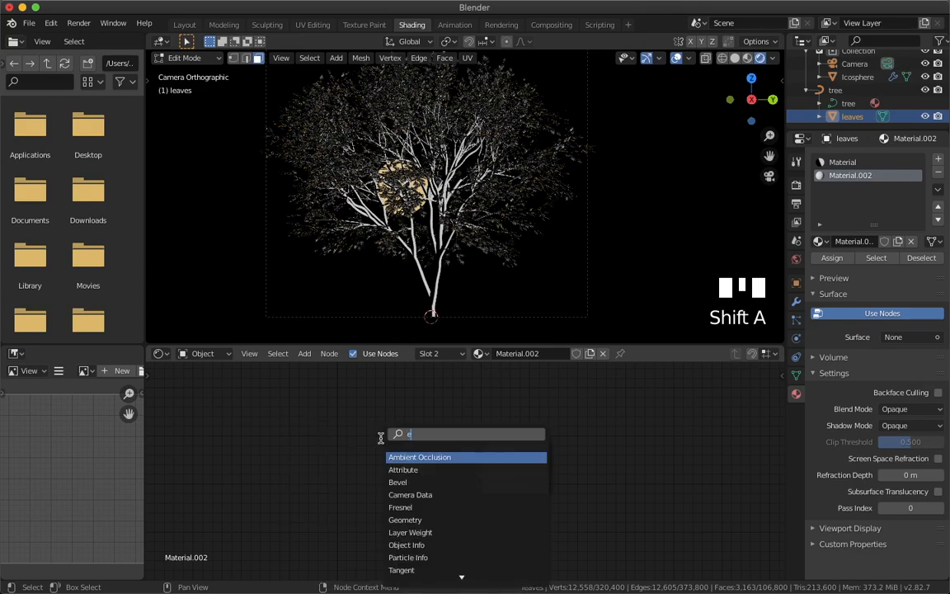
pyautogui.press('Return')
pyautogui.click(379, 439)
pyautogui.keyDown('alt'); pyautogui.moveTo(416, 455); pyautogui.dragTo(494, 463, button='right'); pyautogui.keyUp('alt')
# - Set the new leaf material's Emission colour to a fully saturated red
pyautogui.scroll(4, 464, 466)
pyautogui.click(427, 472)
pyautogui.moveTo(490, 316)
pyautogui.mouseDown()
pyautogui.moveTo(510, 311)
pyautogui.moveTo(467, 380)
pyautogui.mouseUp()
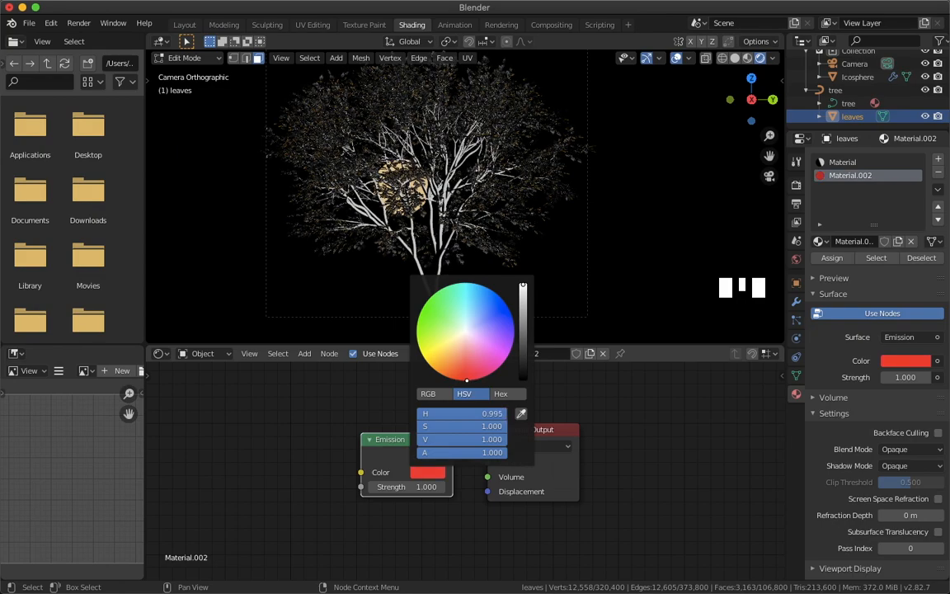
# - Assign the red emission material to the randomly selected leaf faces and return to Object Mode
pyautogui.press('Tab')
pyautogui.click(646, 285)
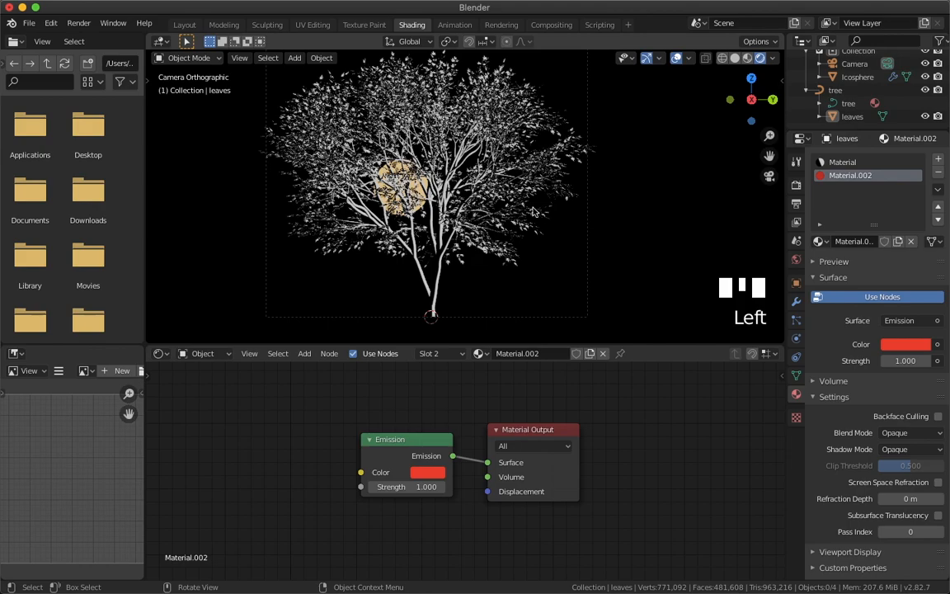
pyautogui.press('Tab')
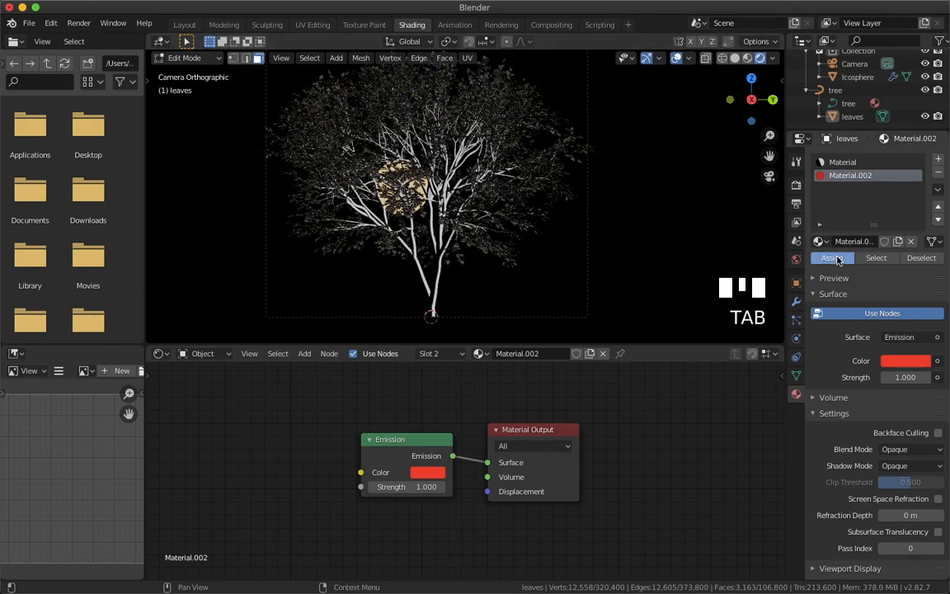
pyautogui.click(831, 258)
pyautogui.press('Tab')
pyautogui.click(620, 235)
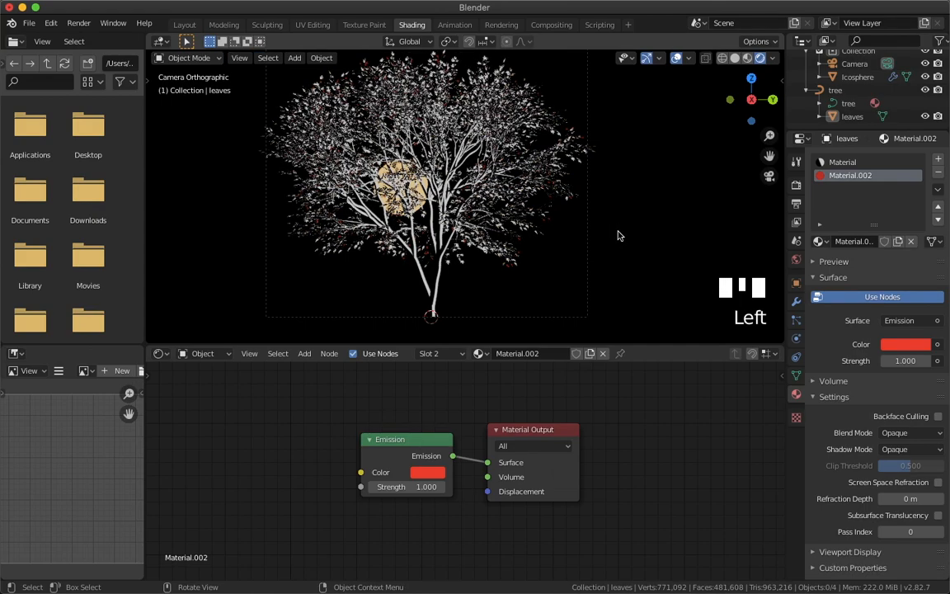
# - Try an Emission strength of 2 for the red leaves and settle on 3
pyautogui.scroll(-2, 617, 235)
pyautogui.keyDown('shift'); pyautogui.moveTo(507, 449); pyautogui.dragTo(528, 439, button='middle'); pyautogui.keyUp('shift')
pyautogui.scroll(1, 464, 473)
pyautogui.click(433, 486)
pyautogui.write('2')
pyautogui.press('Return')
pyautogui.click(433, 486)
pyautogui.write('3')
pyautogui.press('Return')
# - Render a still image of the tree with the whole camera frame in view
pyautogui.keyDown('shift'); pyautogui.moveTo(563, 220); pyautogui.dragTo(549, 201, button='middle'); pyautogui.keyUp('shift')
pyautogui.scroll(-1, 563, 237)
pyautogui.click(79, 23)
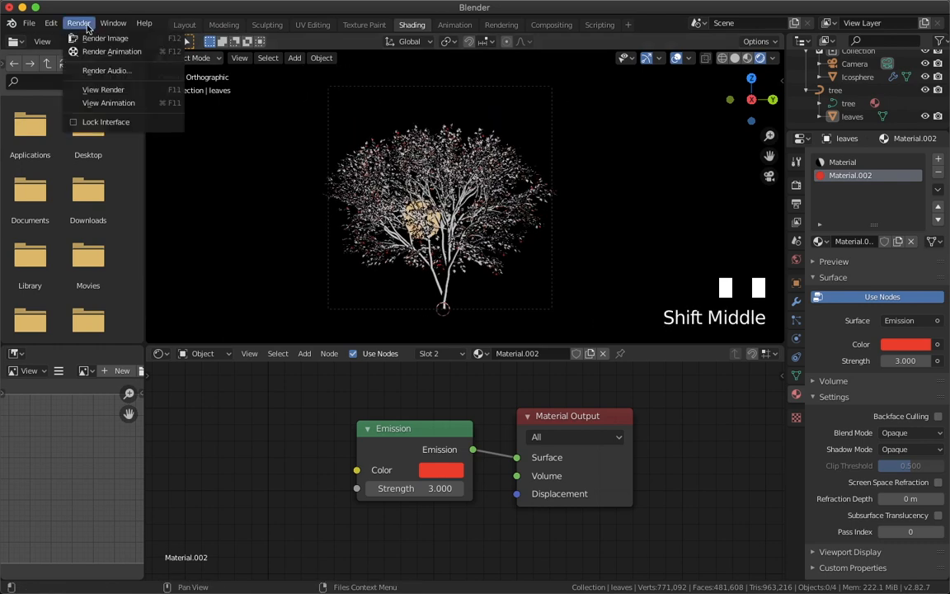
pyautogui.click(100, 37)
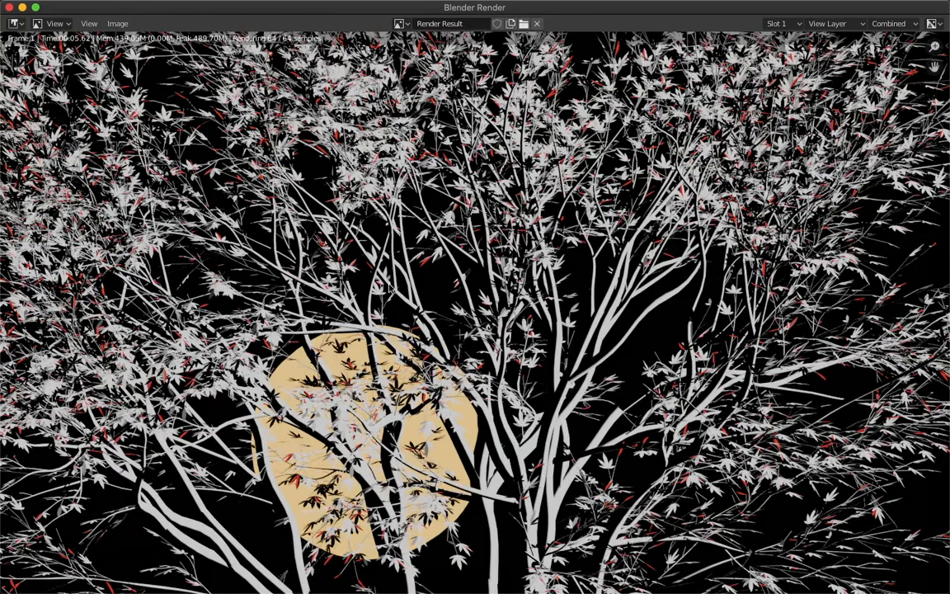
# - Examine the rendered image as a whole and in close-up, checking the branches, red leaves and sphere, and close the render window
pyautogui.scroll(-4, 389, 288)
pyautogui.moveTo(390, 288); pyautogui.dragTo(345, 262, button='middle')
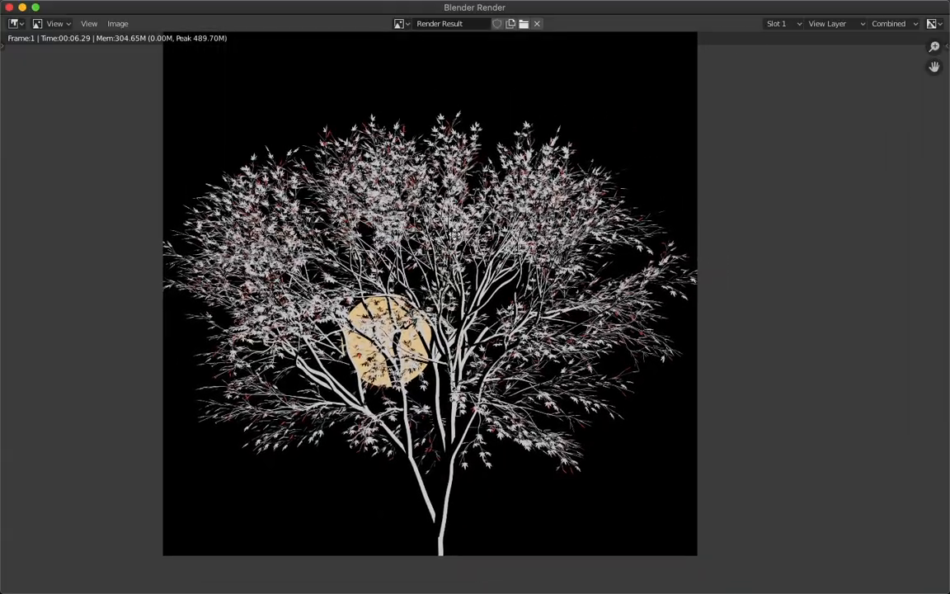
pyautogui.scroll(4, 592, 171)
pyautogui.scroll(3, 532, 260)
pyautogui.scroll(-3, 398, 425)
pyautogui.moveTo(399, 457); pyautogui.dragTo(604, 330, button='middle')
pyautogui.moveTo(433, 386); pyautogui.dragTo(246, 275, button='middle')
pyautogui.scroll(-3, 246, 275)
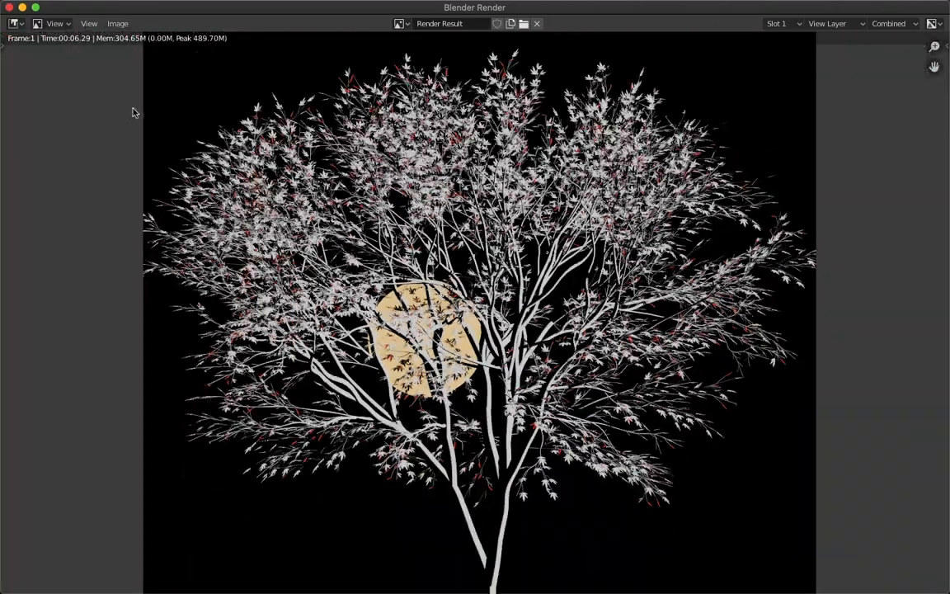
pyautogui.click(9, 7)
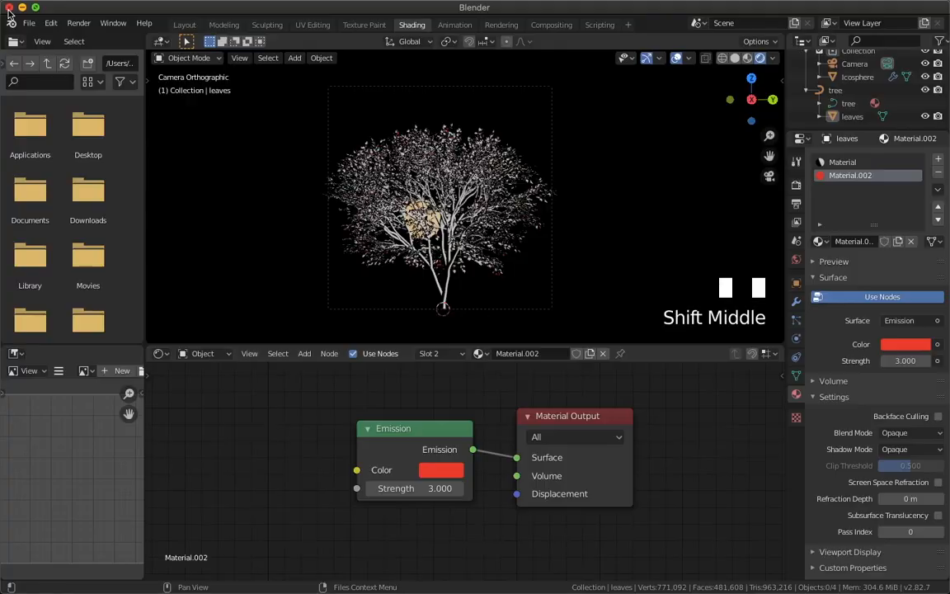
# - Make the tree the active object and set the world background colour to white with an HSV value of 1
pyautogui.click(795, 185)
pyautogui.click(797, 204)
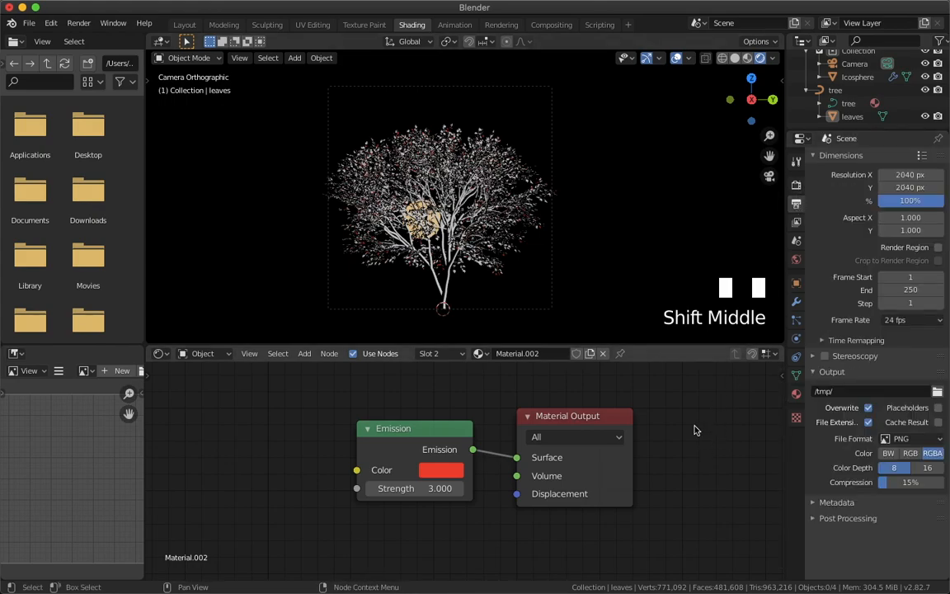
pyautogui.click(439, 291)
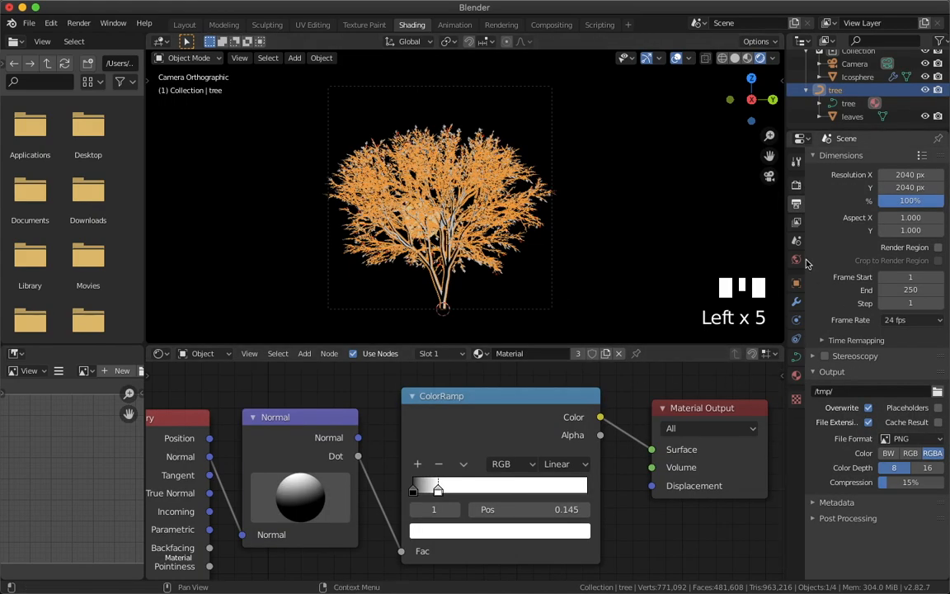
pyautogui.click(795, 259)
pyautogui.click(915, 245)
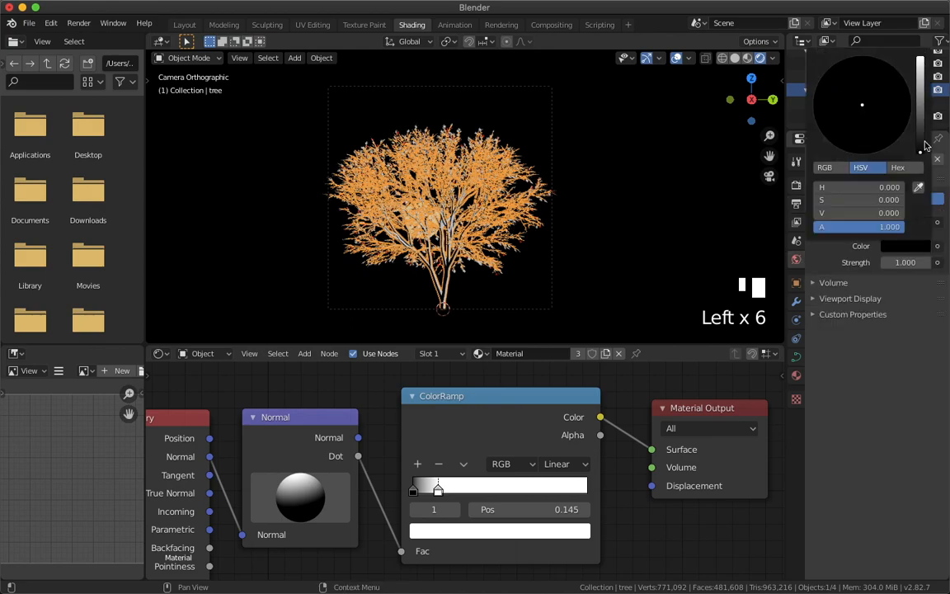
pyautogui.moveTo(926, 146); pyautogui.dragTo(920, 59)
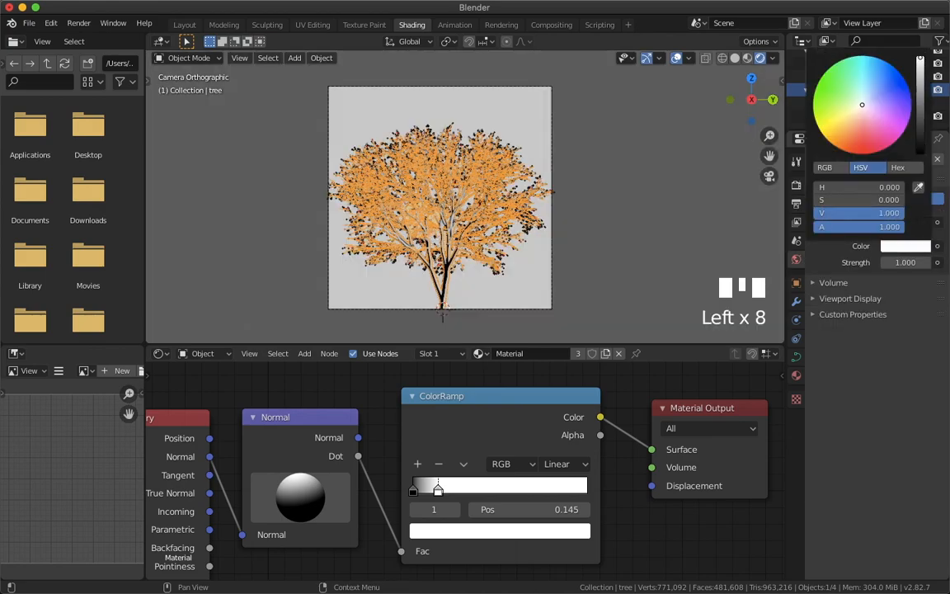
pyautogui.doubleClick(624, 297)
# - Expand the 3D viewport and the shader editor over the file browser and image editor areas
pyautogui.scroll(2, 456, 236)
pyautogui.keyDown('shift'); pyautogui.moveTo(456, 237); pyautogui.dragTo(448, 238, button='middle'); pyautogui.keyUp('shift')
pyautogui.moveTo(149, 38); pyautogui.dragTo(108, 41)
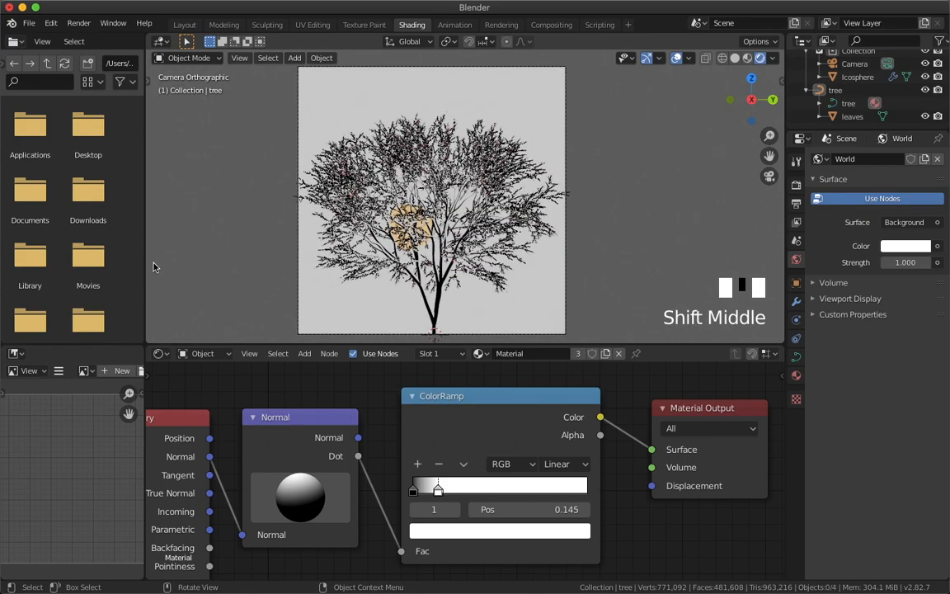
pyautogui.moveTo(148, 350); pyautogui.dragTo(107, 358)
# - Reverse the tree material's ColorRamp, placing the white stop at position 0 and the black stop at 0.195
pyautogui.scroll(-1, 386, 398)
pyautogui.moveTo(386, 398); pyautogui.dragTo(413, 382, button='middle')
pyautogui.scroll(3, 414, 382)
pyautogui.scroll(-1, 454, 291)
pyautogui.keyDown('shift'); pyautogui.moveTo(454, 292); pyautogui.dragTo(500, 233, button='middle'); pyautogui.keyUp('shift')
pyautogui.scroll(2, 465, 287)
pyautogui.moveTo(369, 470); pyautogui.dragTo(414, 472)
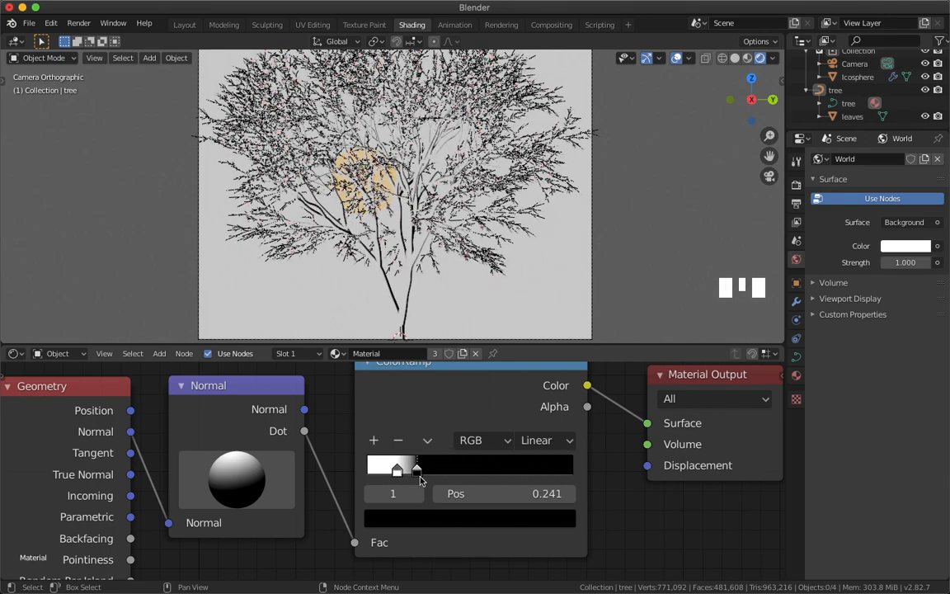
pyautogui.moveTo(397, 471); pyautogui.dragTo(366, 471)
pyautogui.moveTo(417, 471); pyautogui.dragTo(380, 471)
pyautogui.scroll(-2, 403, 331)
pyautogui.moveTo(200, 485)
pyautogui.mouseDown()
pyautogui.moveTo(203, 532)
pyautogui.moveTo(272, 474)
pyautogui.moveTo(439, 470)
pyautogui.moveTo(406, 470)
pyautogui.mouseUp()
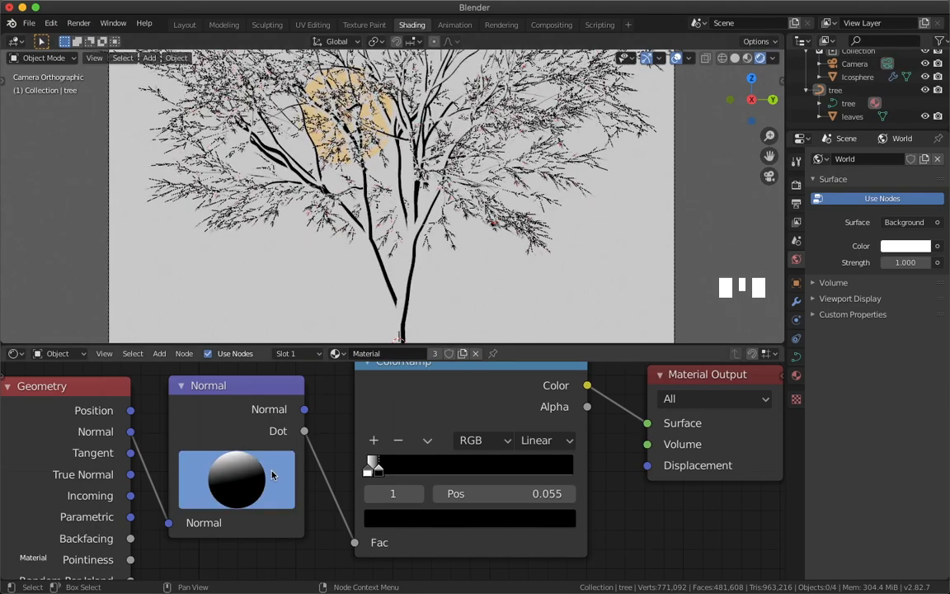
# - Rotate the Normal node's direction sphere so the light falls on the branches from the upper right
pyautogui.moveTo(247, 473)
pyautogui.mouseDown()
pyautogui.moveTo(257, 467)
pyautogui.moveTo(247, 468)
pyautogui.mouseUp()
pyautogui.scroll(-2, 348, 314)
pyautogui.keyDown('shift'); pyautogui.moveTo(348, 313); pyautogui.dragTo(367, 379, button='middle'); pyautogui.keyUp('shift')
pyautogui.moveTo(251, 470); pyautogui.dragTo(261, 490)
pyautogui.scroll(1, 355, 272)
pyautogui.keyDown('shift'); pyautogui.moveTo(354, 272); pyautogui.dragTo(360, 250, button='middle'); pyautogui.keyUp('shift')
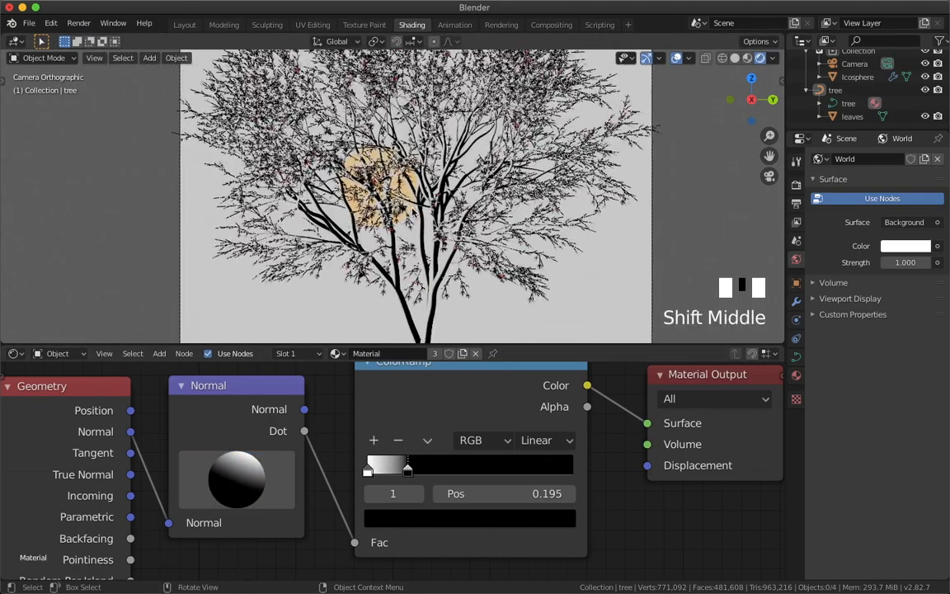
# - Select the Icosphere and enter a new Blackbody temperature for its emission colour
pyautogui.click(852, 117)
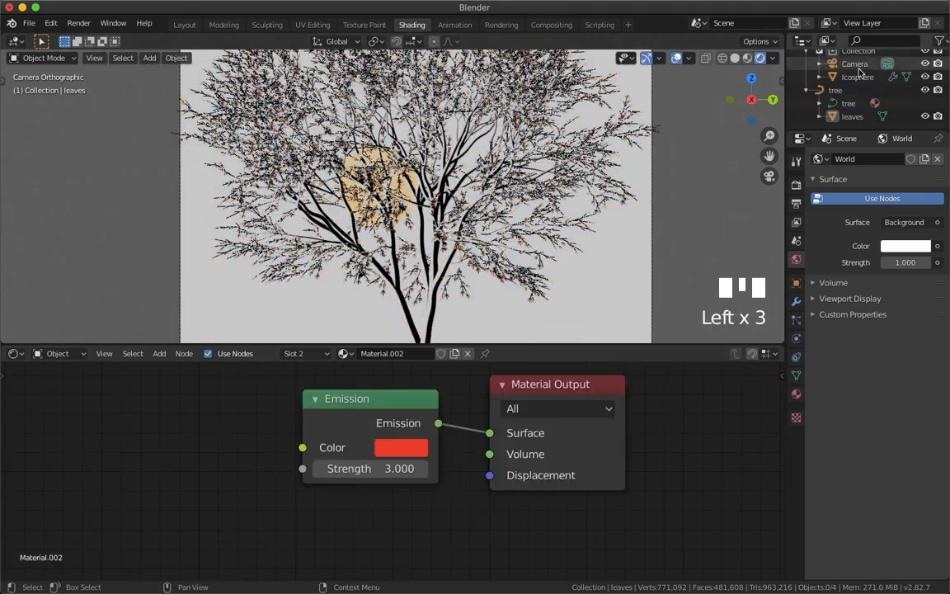
pyautogui.click(858, 76)
pyautogui.moveTo(330, 471); pyautogui.dragTo(430, 472, button='middle')
pyautogui.click(240, 473)
pyautogui.write('25')
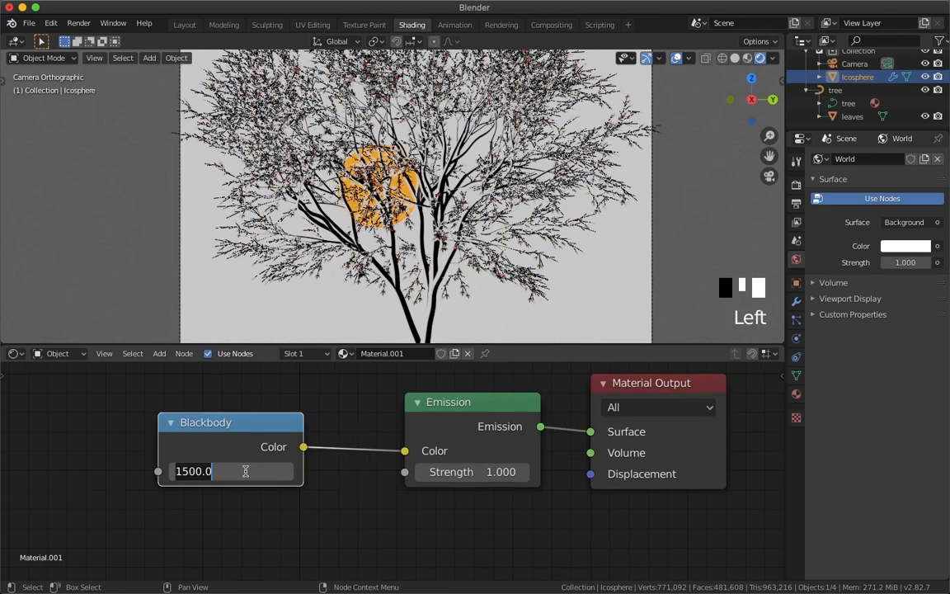
# - Select the leaves and set the red material's Emission strength to 21.9
pyautogui.click(528, 280)
pyautogui.click(568, 320)
pyautogui.click(568, 320)
pyautogui.click(545, 297)
# - Select a random 3% of the leaf faces with seed 2, assign them the red emission material and return to Object Mode
pyautogui.click(122, 58)
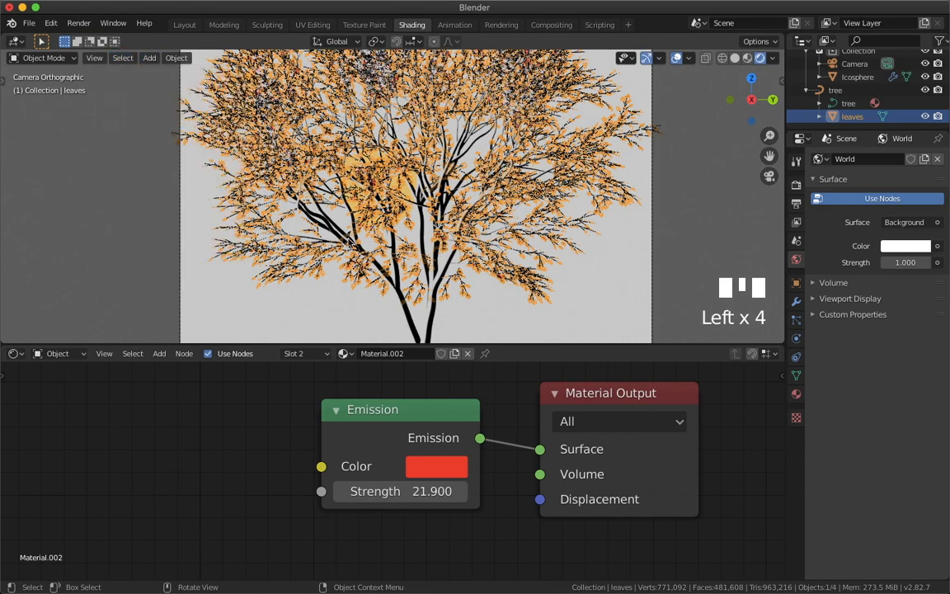
pyautogui.press('Tab')
pyautogui.click(163, 61)
pyautogui.click(226, 151)
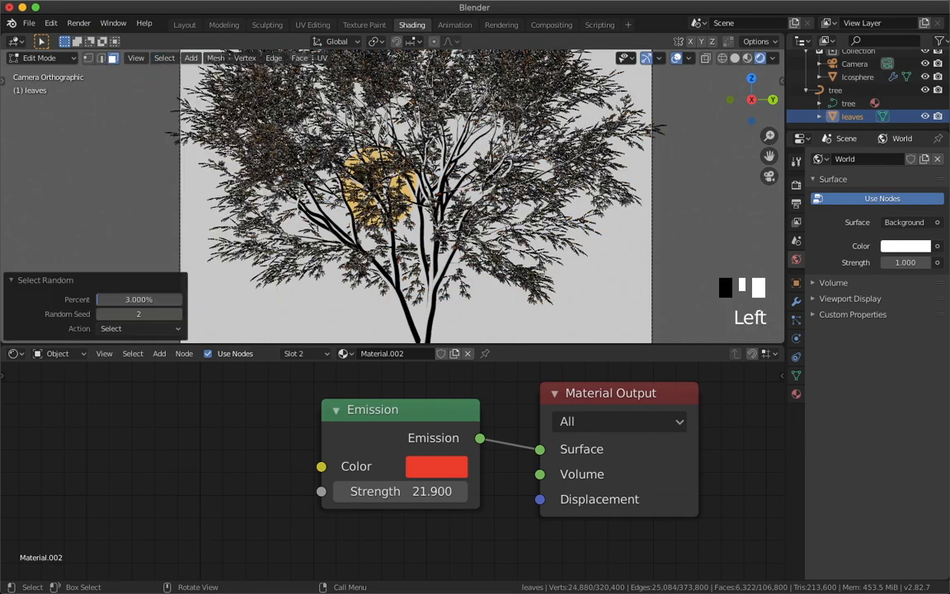
pyautogui.click(795, 394)
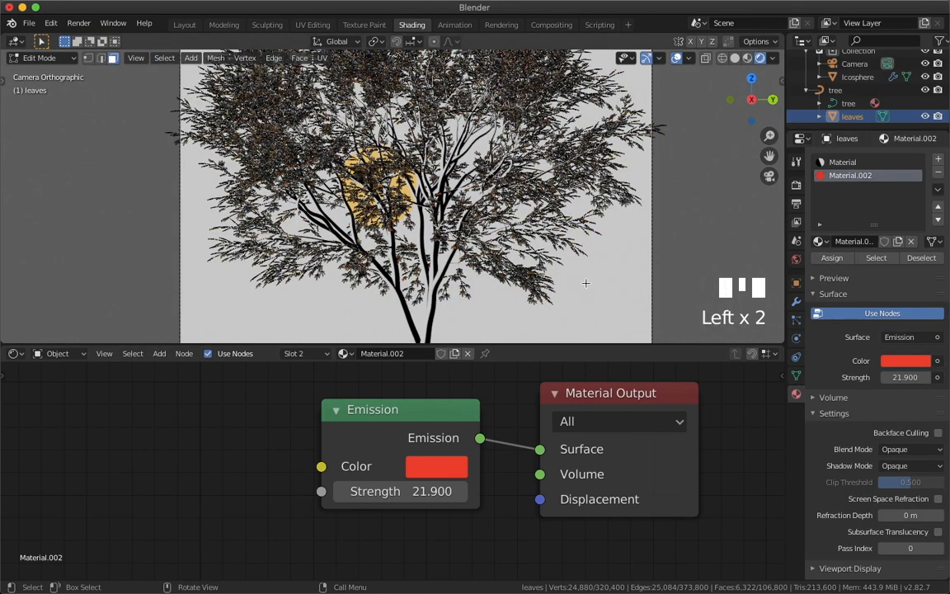
pyautogui.press('Tab')
pyautogui.click(551, 233)
# - Render a still image of the tree on the white background and view the whole result
pyautogui.scroll(-2, 551, 233)
pyautogui.keyDown('shift'); pyautogui.moveTo(550, 233); pyautogui.dragTo(526, 255, button='middle'); pyautogui.keyUp('shift')
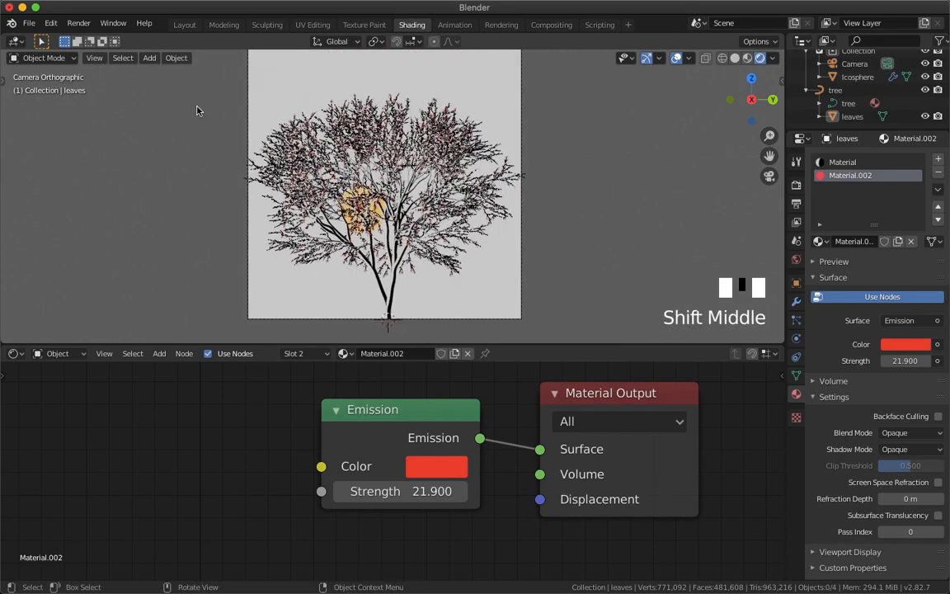
pyautogui.click(82, 23)
pyautogui.click(89, 38)
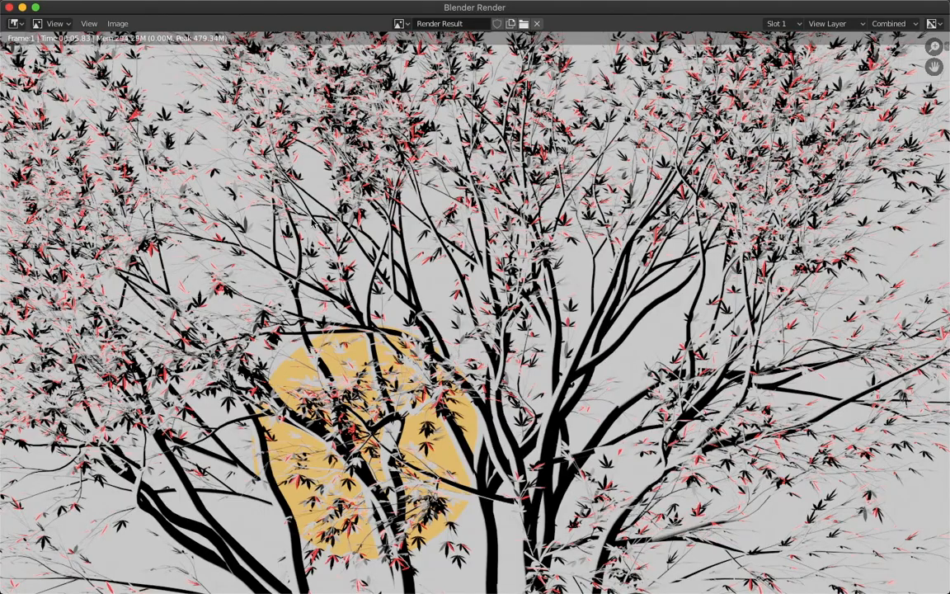
pyautogui.scroll(-3, 326, 214)
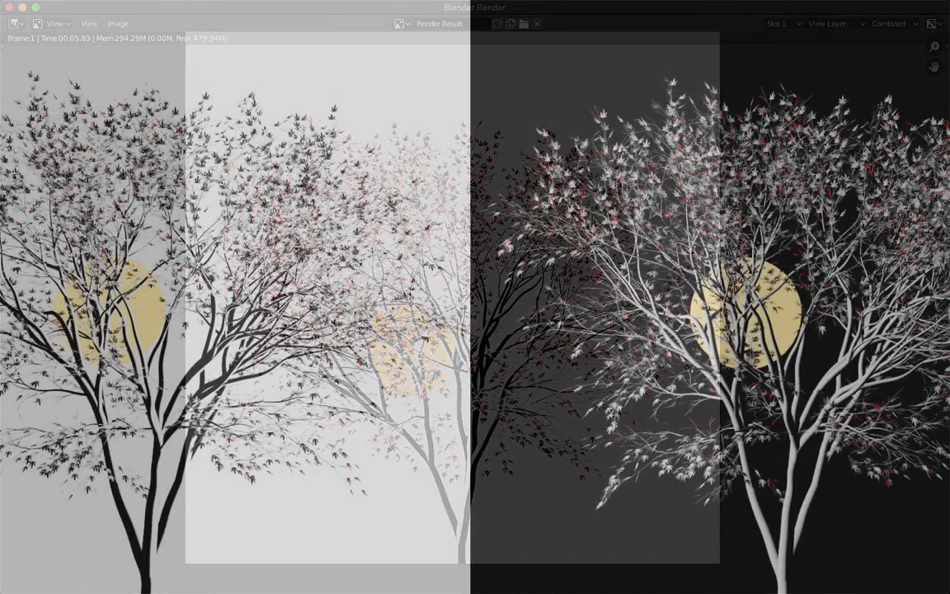